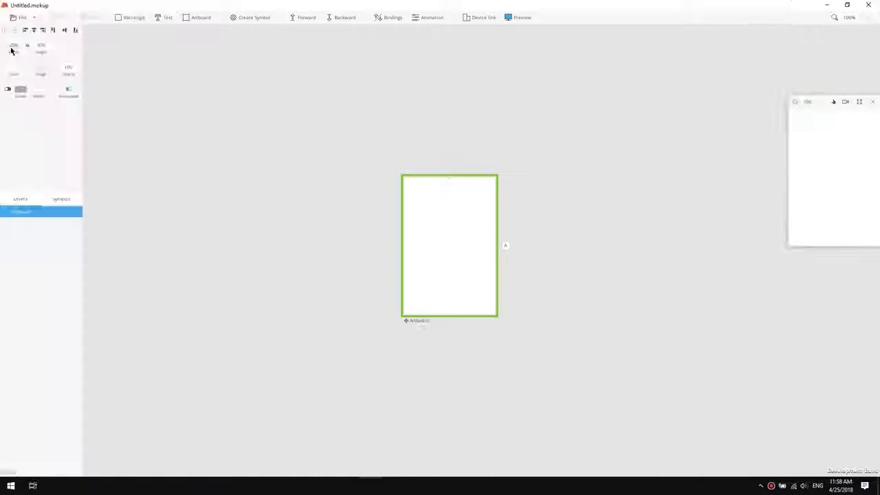
# - Resize the artboard to 720 wide by 1280 high and fit it in the view
pyautogui.click(10, 51)
pyautogui.write('720')
pyautogui.press('Tab')
pyautogui.write('1280')
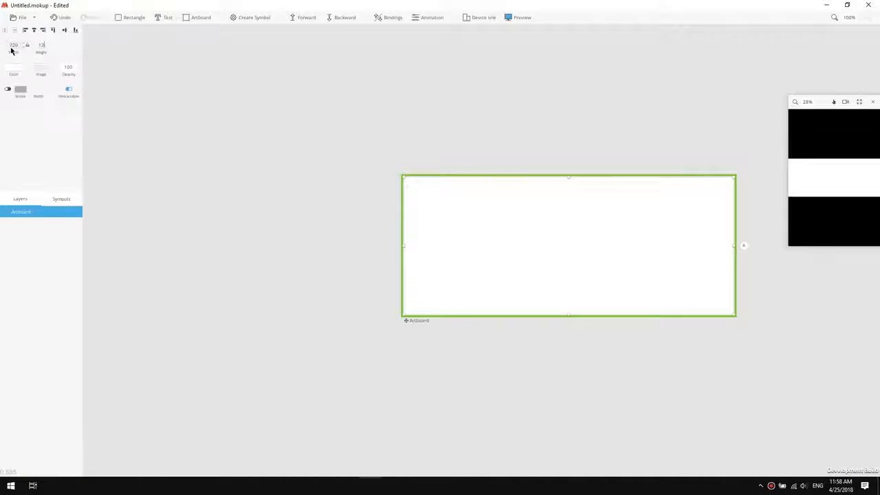
pyautogui.press('Return')
pyautogui.hotkey('ctrl', '0')
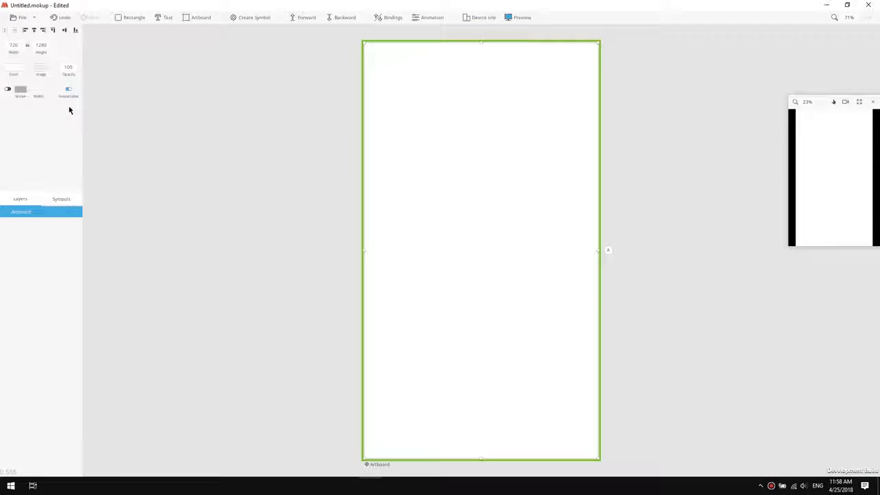
# - Import the status bar, footer, heading, gradient and flamingo photo images onto the artboard and nudge the Flamingos heading up to Y 572
pyautogui.hotkey('ctrl', 'i')
pyautogui.doubleClick(108, 86)
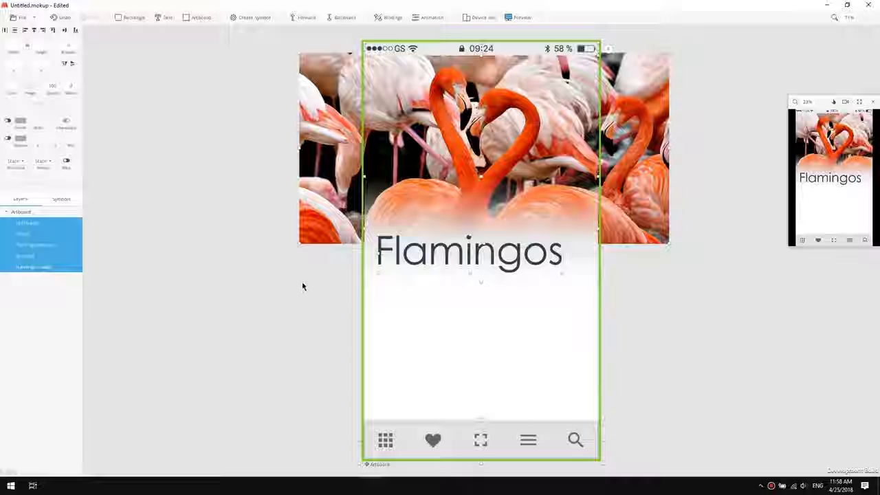
pyautogui.click(480, 265)
pyautogui.hotkey('shift', 'Up')
pyautogui.hotkey('shift', 'Up')
pyautogui.hotkey('shift', 'Up')
pyautogui.hotkey('shift', 'Down')
pyautogui.moveTo(666, 342); pyautogui.dragTo(598, 328)
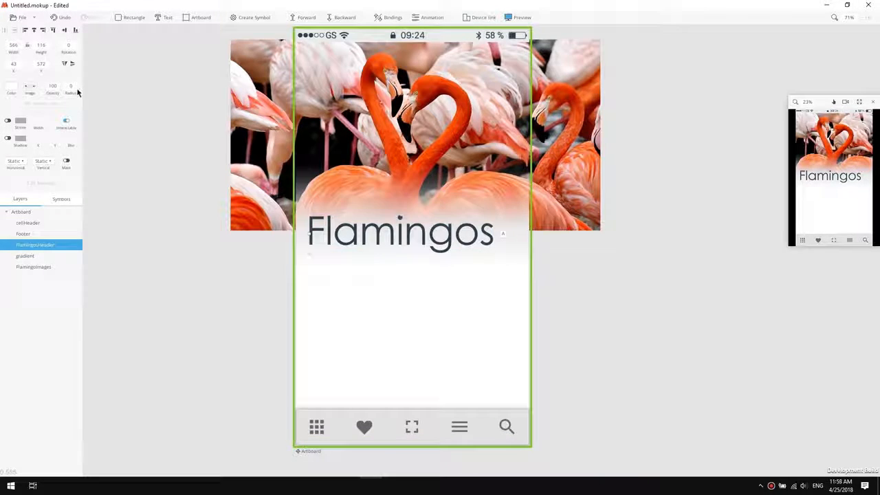
# - Add a rectangle to the artboard and set its size to 720 by 1280
pyautogui.moveTo(129, 19); pyautogui.dragTo(338, 328)
pyautogui.moveTo(278, 326); pyautogui.dragTo(206, 298)
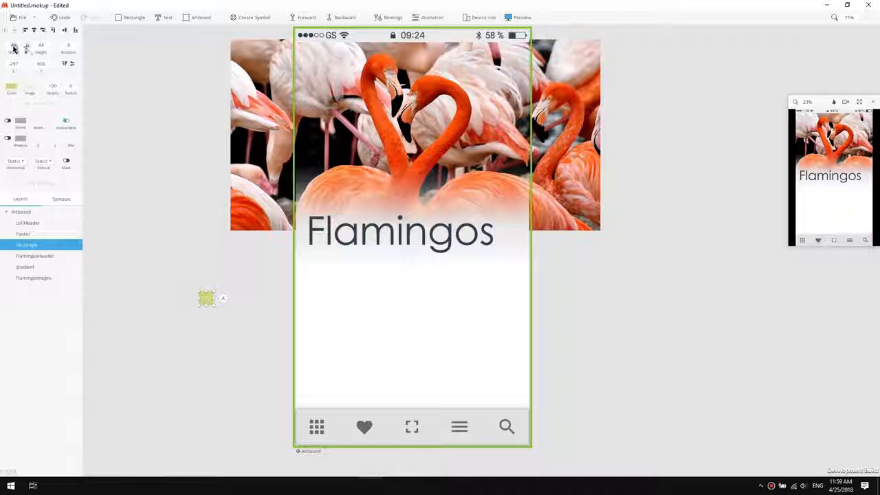
pyautogui.write('726')
pyautogui.press('Tab')
pyautogui.write('1280')
pyautogui.press('Tab')
pyautogui.press('Tab')
pyautogui.write('-458')
pyautogui.press('Tab')
pyautogui.write('745')
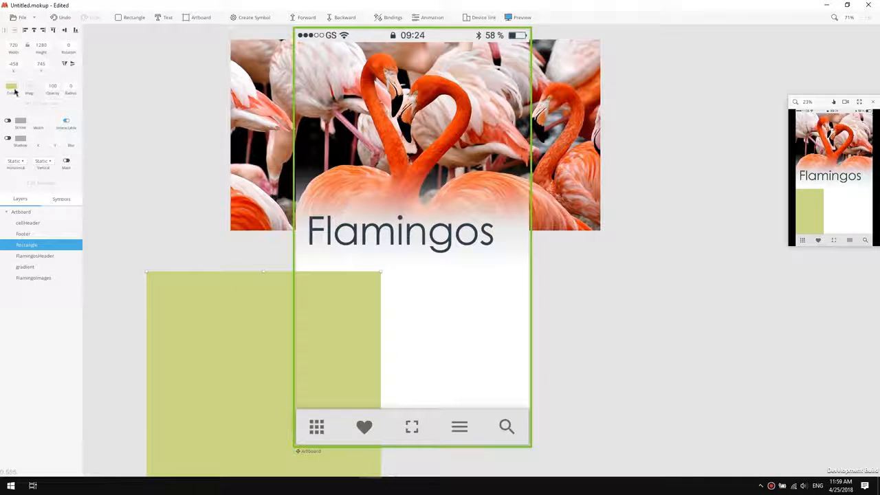
# - Fill the rectangle with light gray and send it behind all other layers at position 0, 0
pyautogui.click(11, 86)
pyautogui.hotkey('ctrl', 'z')
pyautogui.hotkey('ctrl', 'z')
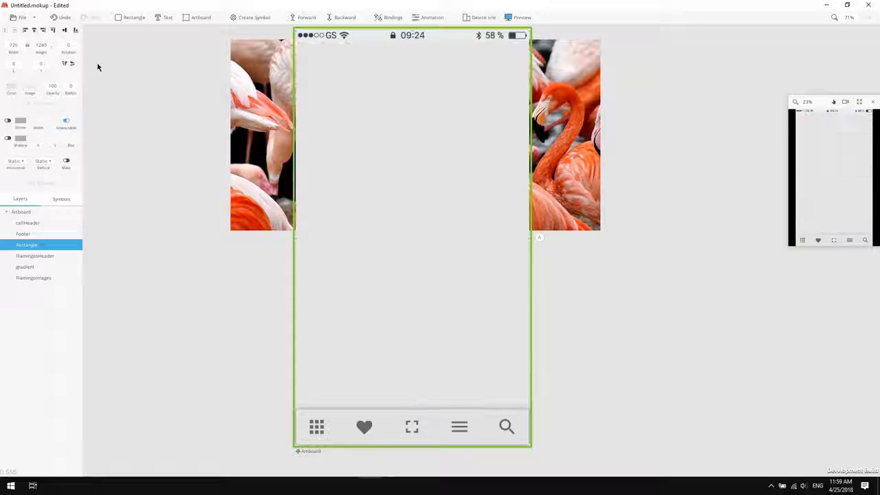
pyautogui.hotkey('ctrl', 'shift', '[')
# - Duplicate the bg rectangle as bgOverlap, reduce the copy's height to 230 and place it directly above bg
pyautogui.hotkey('ctrl', 'd')
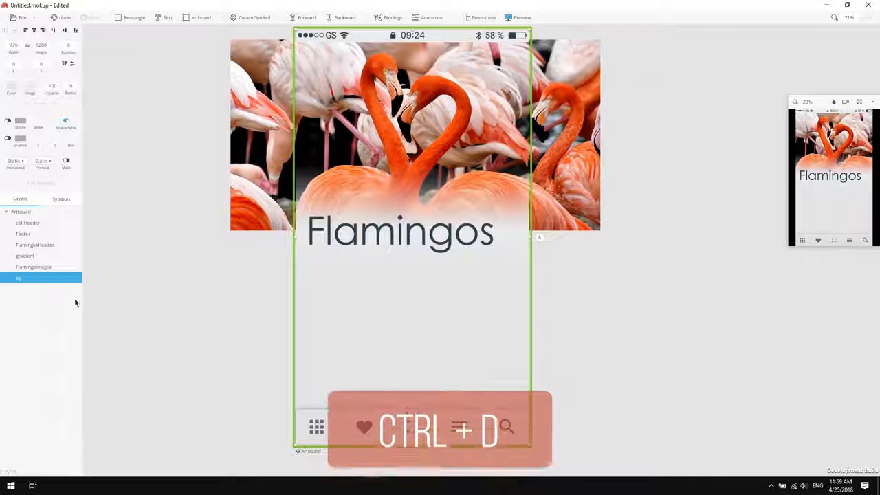
pyautogui.moveTo(411, 445); pyautogui.dragTo(442, 105)
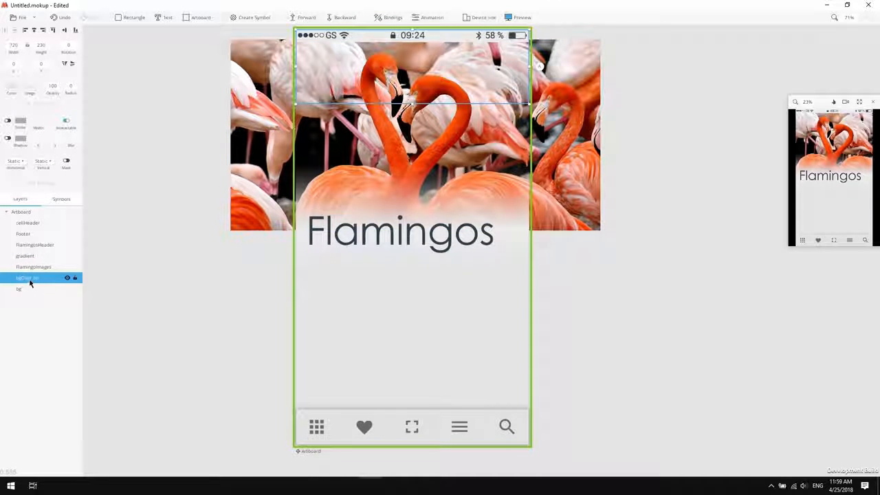
pyautogui.moveTo(30, 282); pyautogui.dragTo(49, 276)
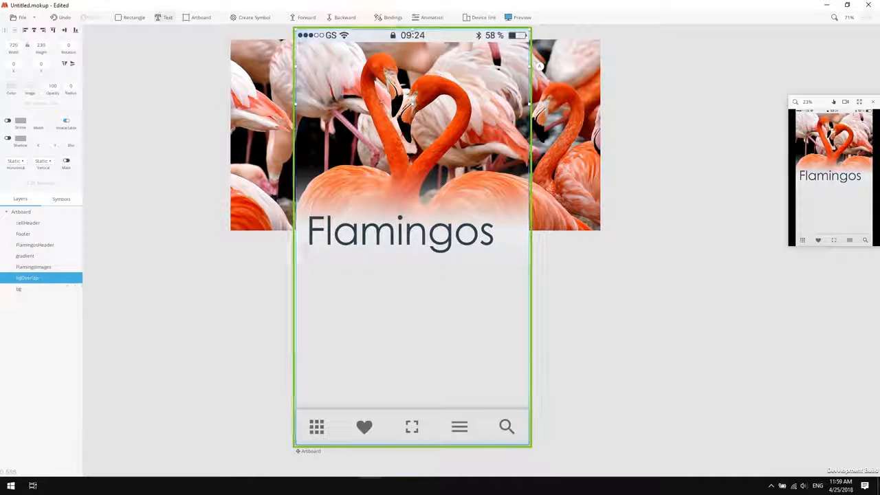
# - Add a text box below the Flamingos heading and fill it with the copied paragraphs about flamingos
pyautogui.click(310, 254)
pyautogui.moveTo(340, 268); pyautogui.dragTo(492, 397)
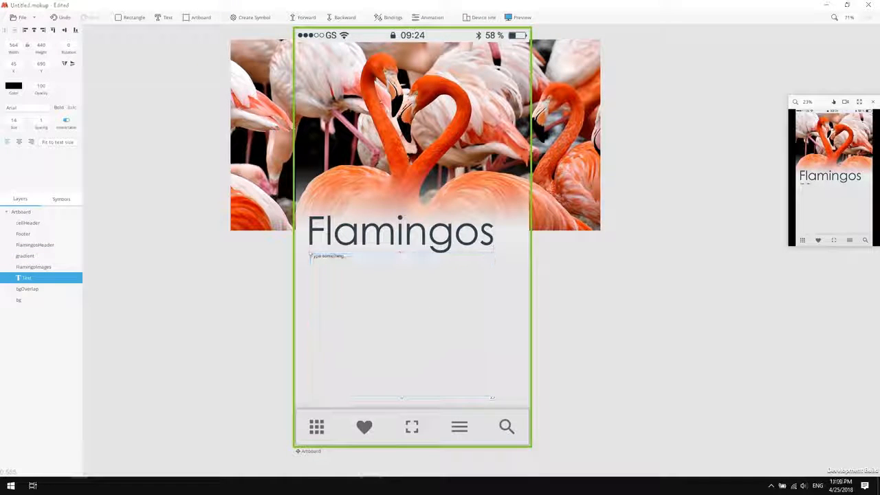
pyautogui.hotkey('ctrl', 'v')
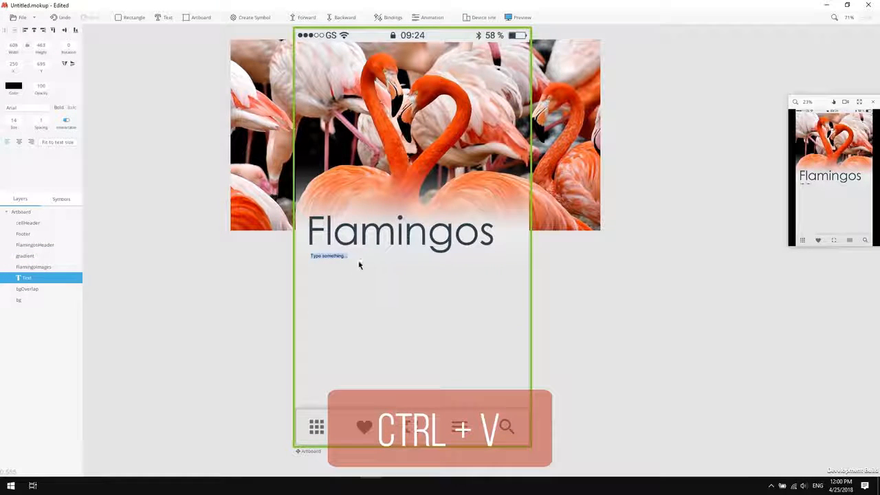
pyautogui.click(517, 328)
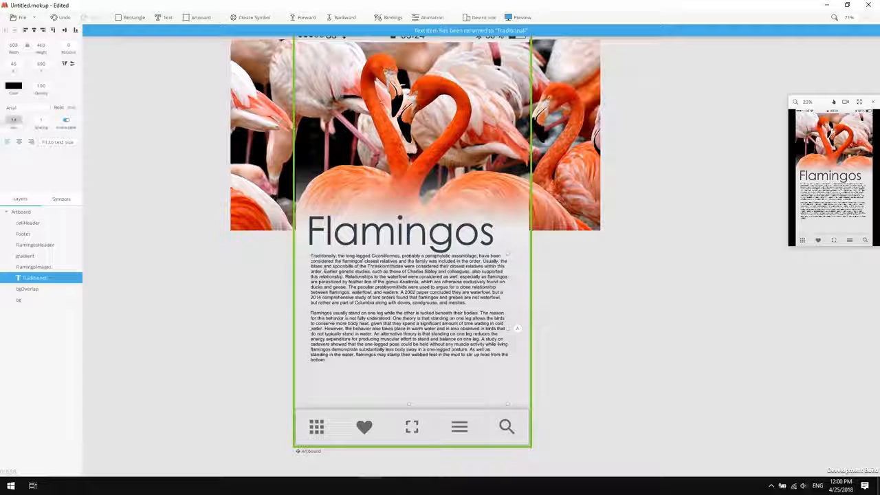
# - Set the body text's size to 25 and its line spacing to 1.1
pyautogui.write('25')
pyautogui.press('Return')
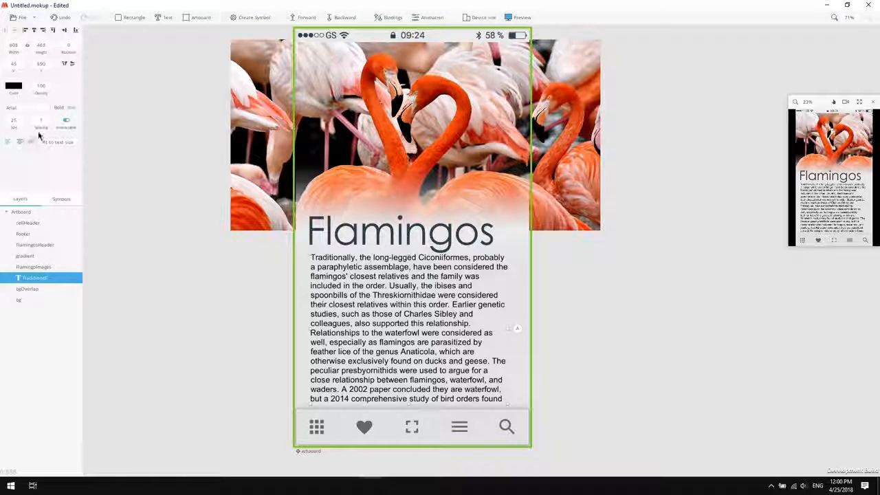
pyautogui.scroll(1, 44, 122)
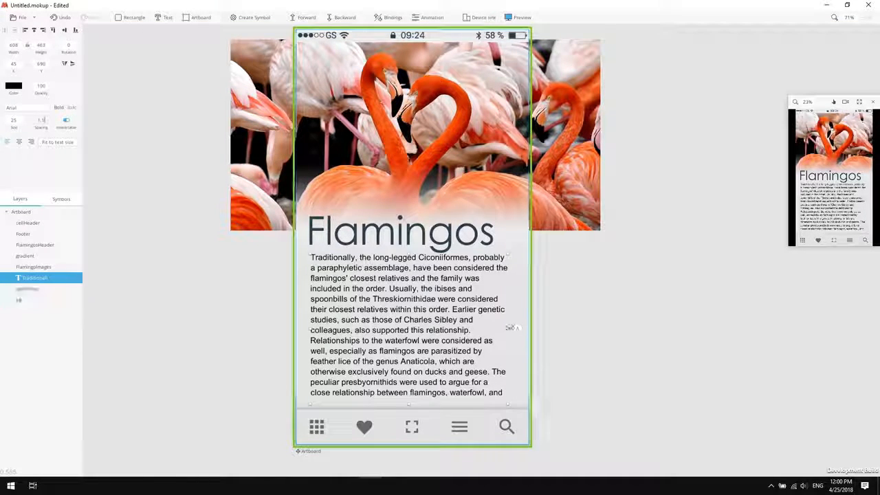
# - Resize the body text box to about 597 wide and 1297 high so it holds both paragraphs
pyautogui.moveTo(517, 328); pyautogui.dragTo(514, 328)
pyautogui.scroll(-3, 591, 320)
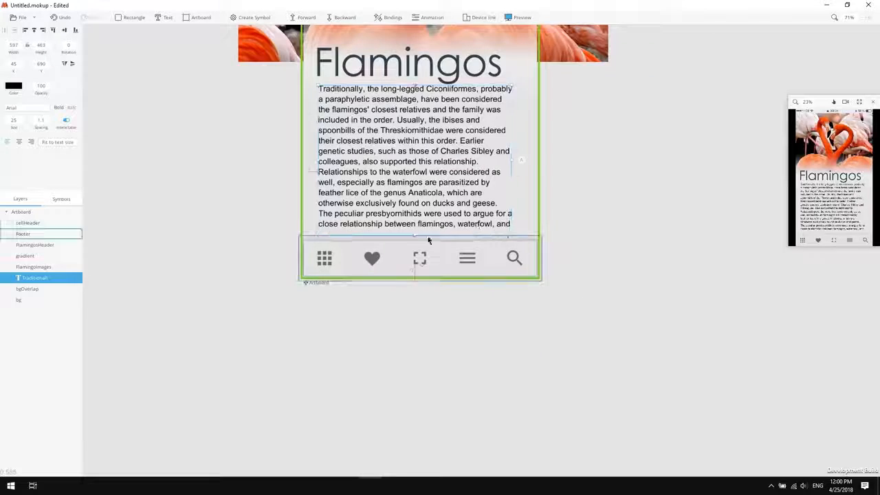
pyautogui.moveTo(411, 233); pyautogui.dragTo(412, 352)
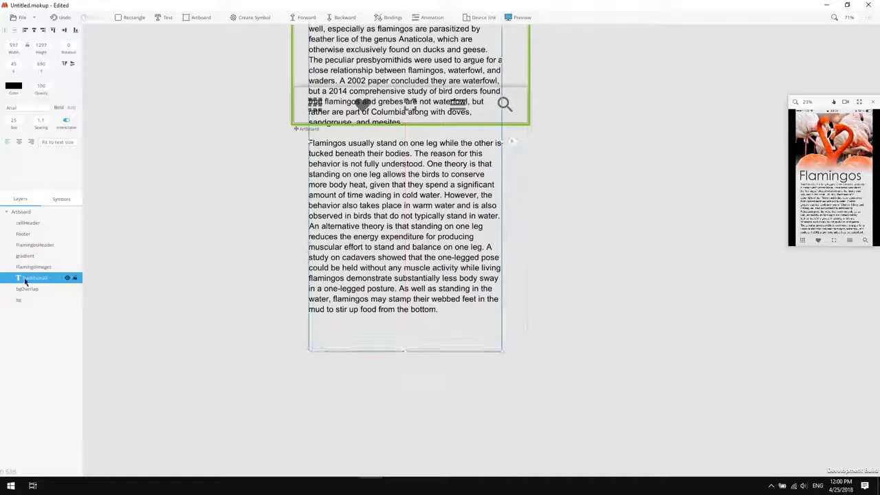
# - Place the body text layer beneath bgOverlap and group it, shrinking the group's frame to end above the footer
pyautogui.click(571, 158)
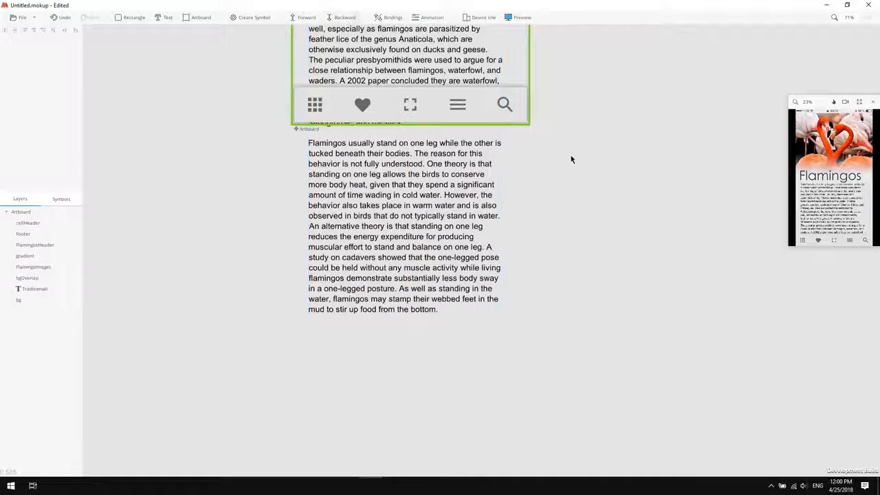
pyautogui.scroll(3, 564, 361)
pyautogui.click(404, 232)
pyautogui.scroll(2, 452, 279)
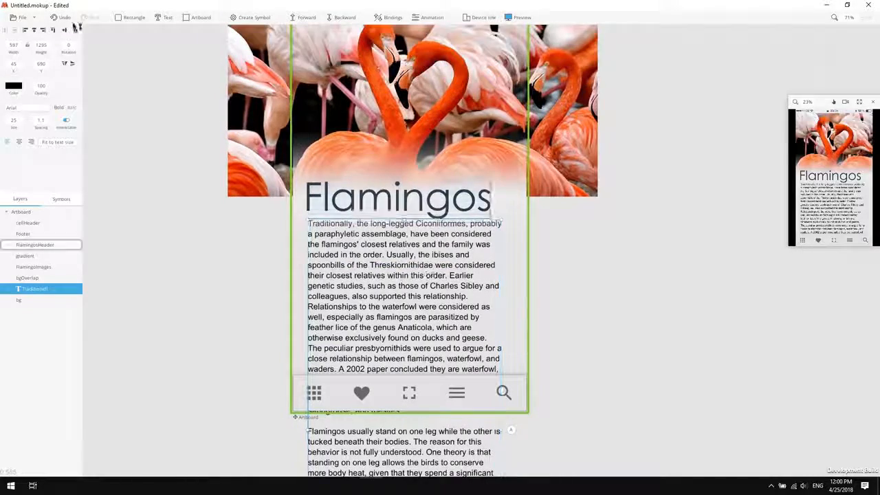
pyautogui.scroll(2, 644, 304)
pyautogui.scroll(-1, 644, 305)
pyautogui.hotkey('ctrl', 'g')
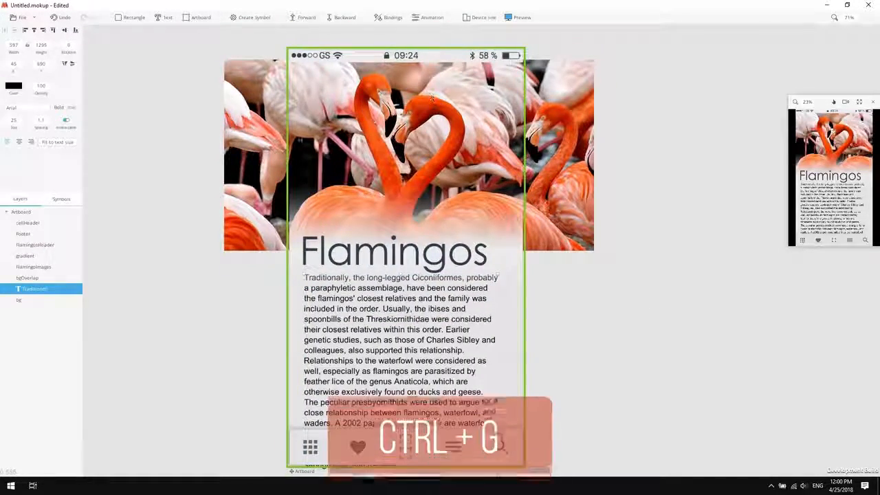
pyautogui.scroll(-2, 386, 330)
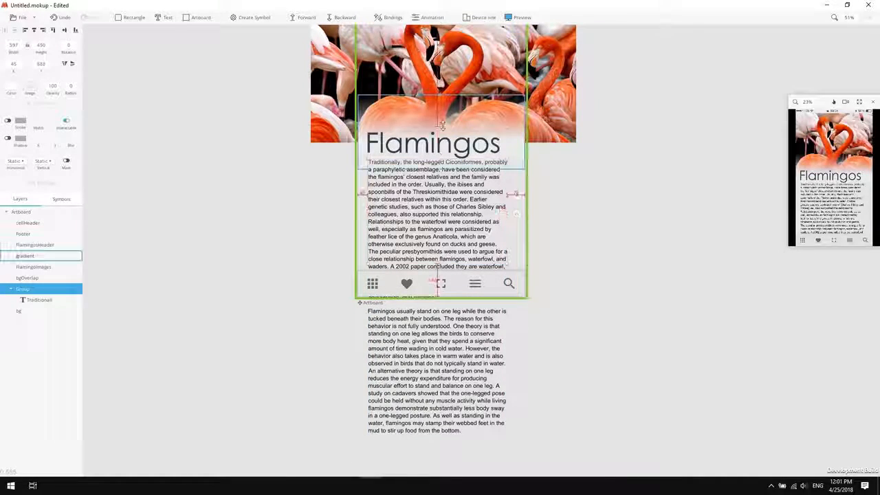
# - Enlarge the preview window and set the text group's vertical behaviour to Scroll
pyautogui.moveTo(788, 246); pyautogui.dragTo(588, 450)
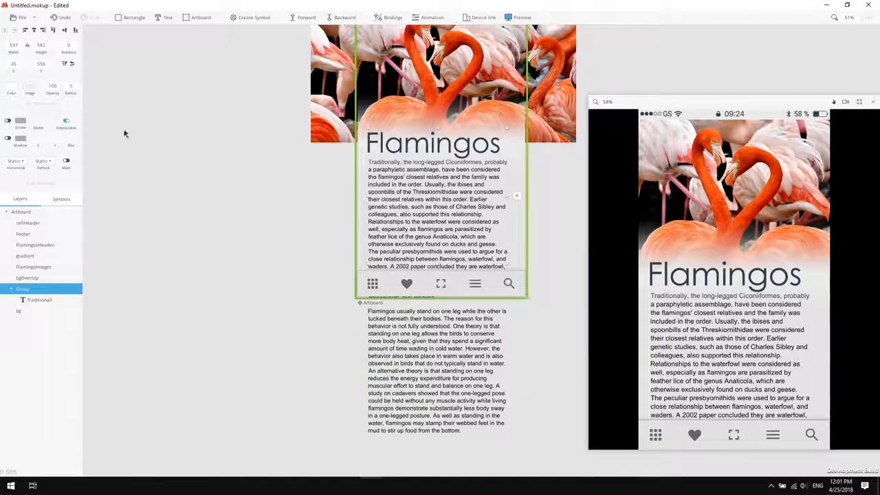
pyautogui.click(43, 161)
pyautogui.click(41, 178)
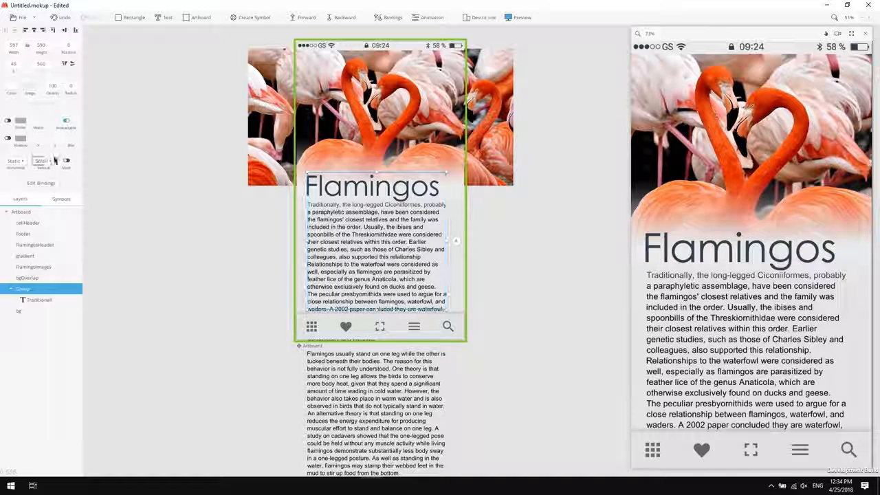
# - In the group's scroll bindings at 150 px, shrink the flamingo photo to about 736 by 381 and place it at Y 32
pyautogui.click(41, 182)
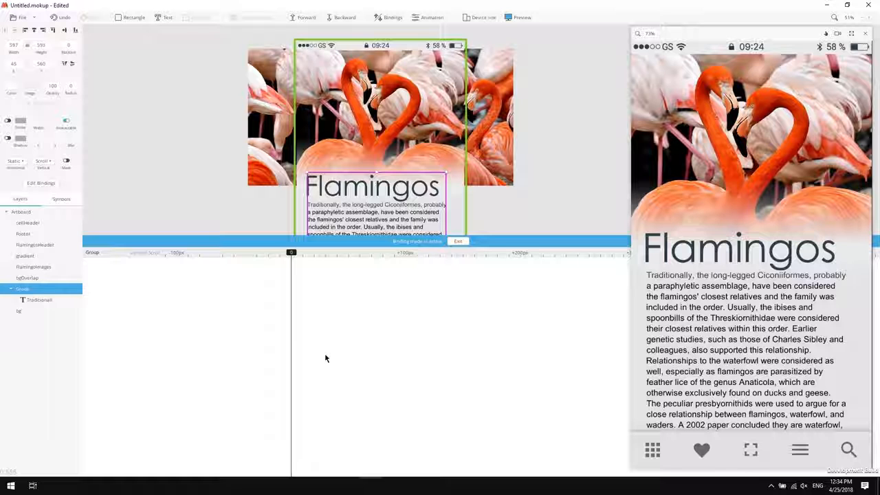
pyautogui.moveTo(297, 257); pyautogui.dragTo(466, 261)
pyautogui.click(505, 180)
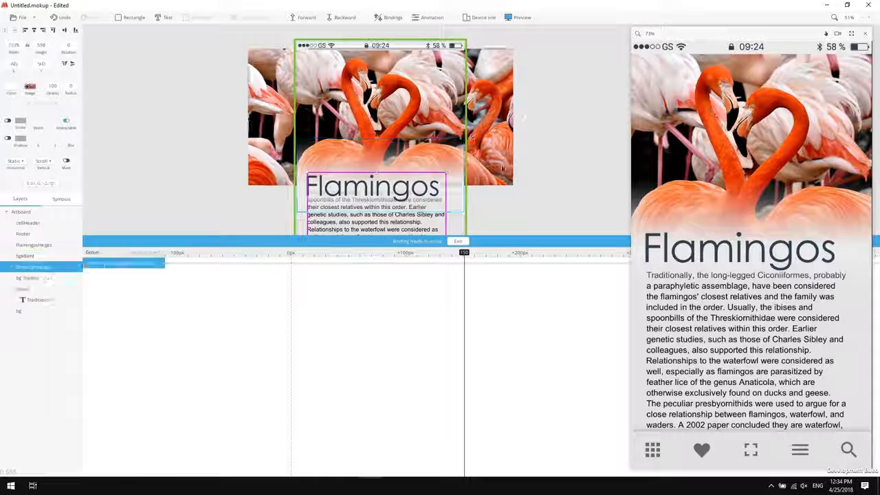
pyautogui.moveTo(514, 185); pyautogui.dragTo(466, 161)
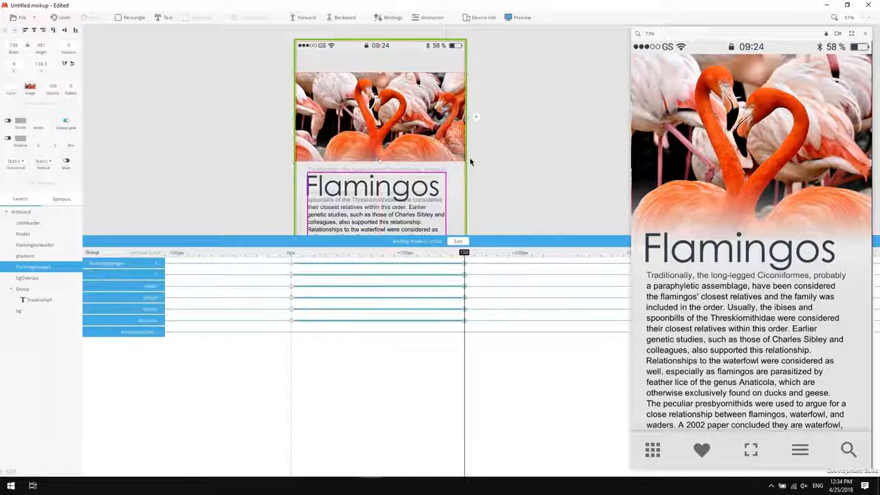
pyautogui.click(54, 31)
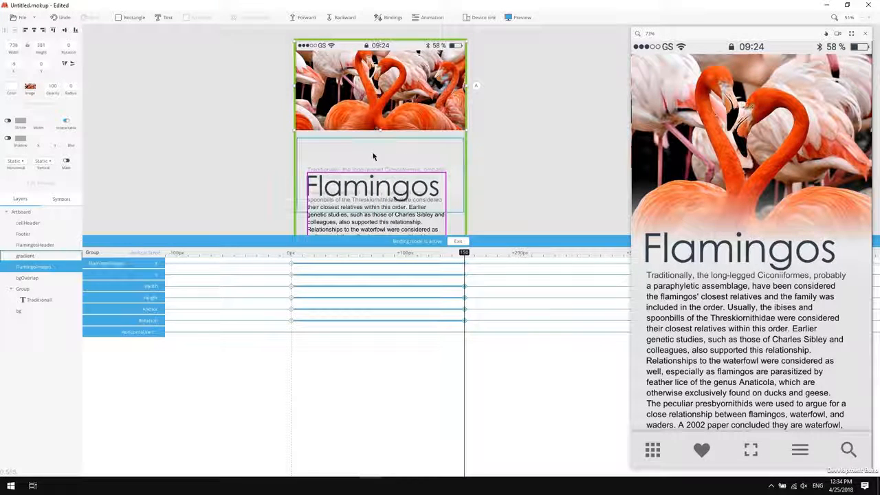
pyautogui.moveTo(395, 107); pyautogui.dragTo(395, 114)
# - Move the Flamingos heading up to Y 372 at the 150 px scroll position
pyautogui.click(360, 191)
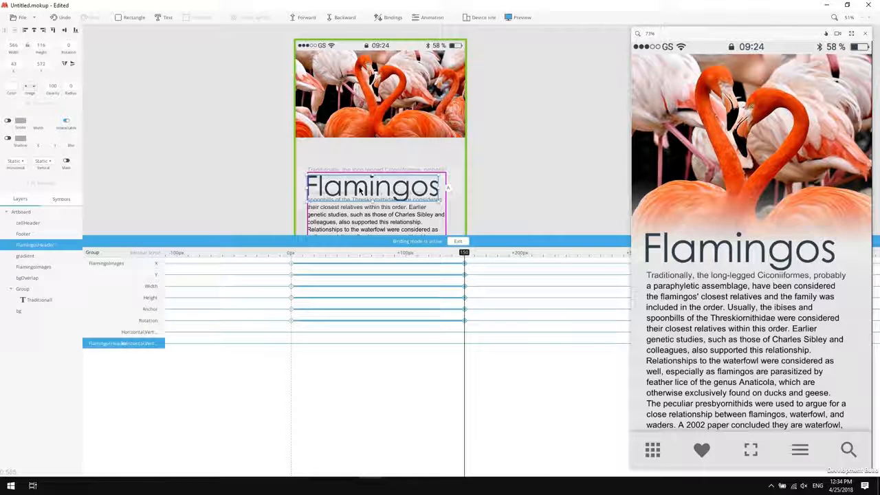
pyautogui.press('Up')
pyautogui.press('Up')
pyautogui.press('Up')
pyautogui.press('Up')
pyautogui.press('Up')
pyautogui.press('Up')
pyautogui.press('Up')
pyautogui.press('Up')
pyautogui.press('Up')
pyautogui.press('Up')
pyautogui.press('Up')
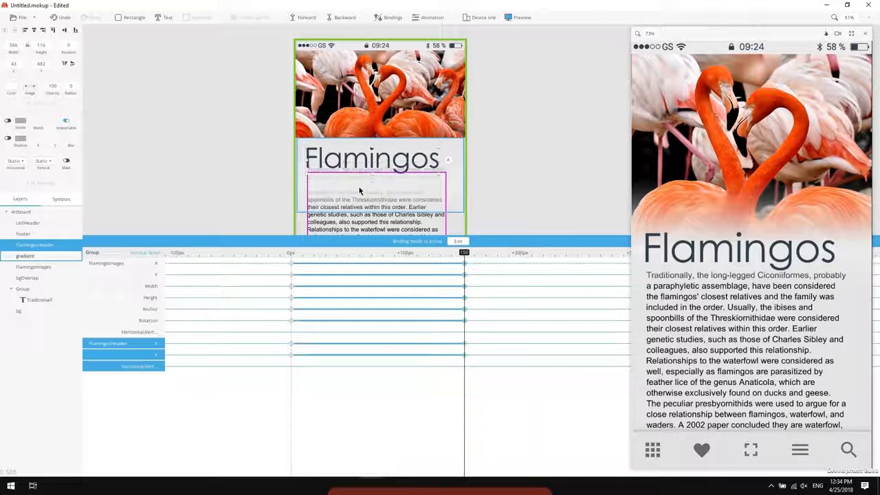
pyautogui.press('Up')
pyautogui.press('Up')
pyautogui.press('Up')
pyautogui.press('Up')
pyautogui.press('Up')
pyautogui.press('Up')
pyautogui.press('Up')
pyautogui.press('Up')
pyautogui.press('Up')
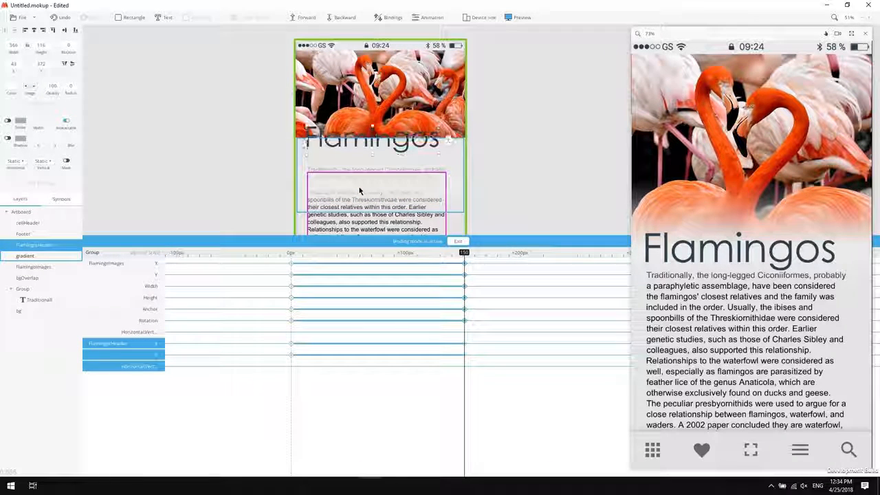
# - Move the gradient up to Y 212 at the 150 px scroll position, over the photo's lower edge
pyautogui.click(360, 191)
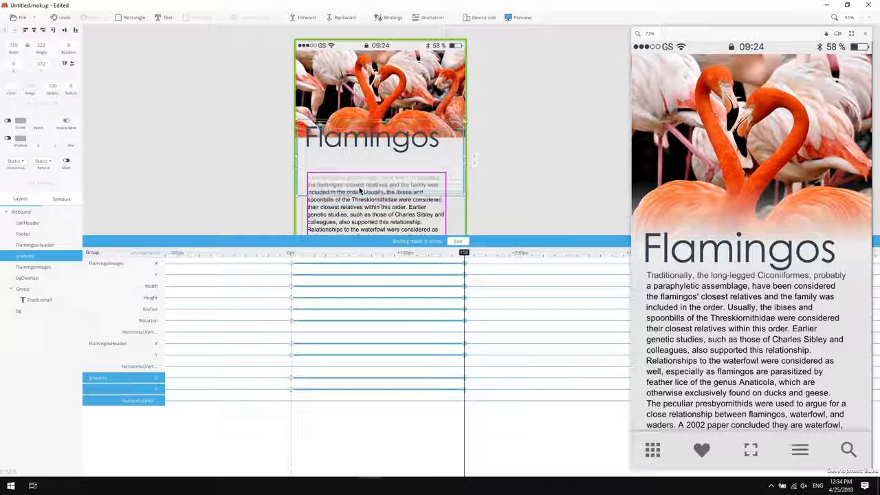
pyautogui.press('Up')
pyautogui.press('Up')
pyautogui.press('Up')
pyautogui.press('Up')
pyautogui.press('Up')
pyautogui.press('Up')
pyautogui.press('Up')
pyautogui.press('Up')
pyautogui.press('Up')
pyautogui.press('Up')
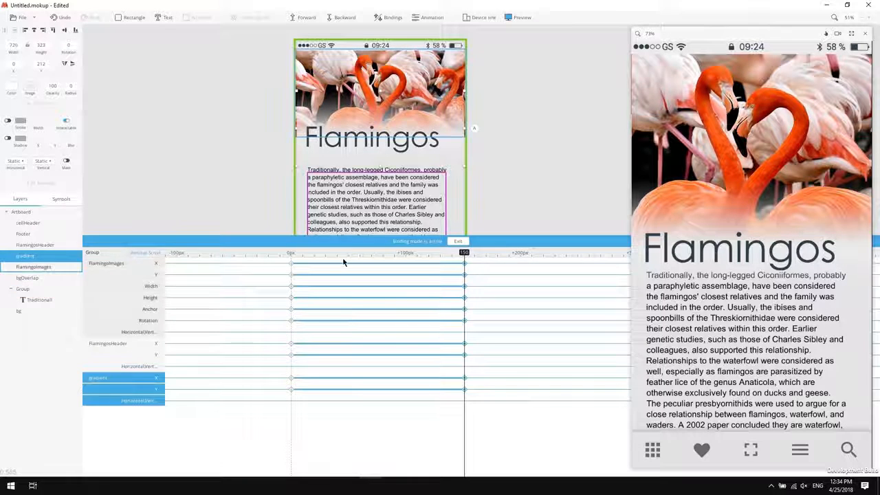
# - Add an Opacity binding to the flamingo photo at about 150 px on the scroll timeline
pyautogui.click(304, 334)
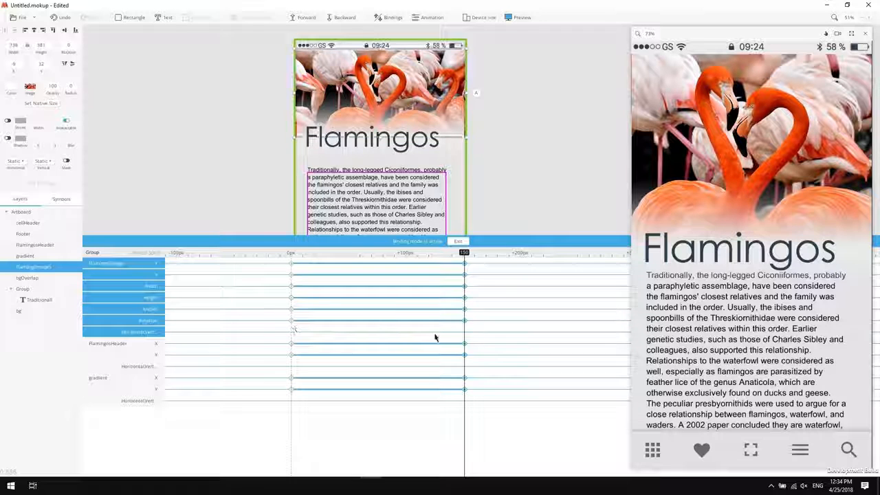
pyautogui.rightClick(464, 336)
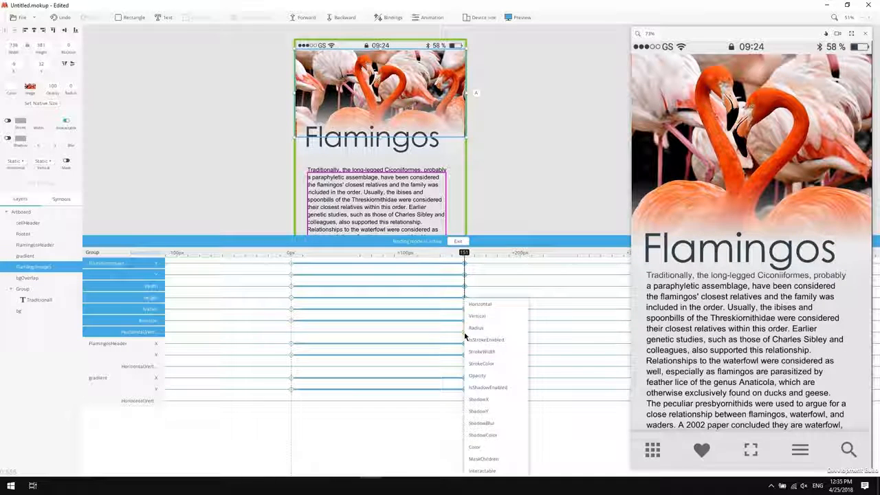
pyautogui.click(478, 376)
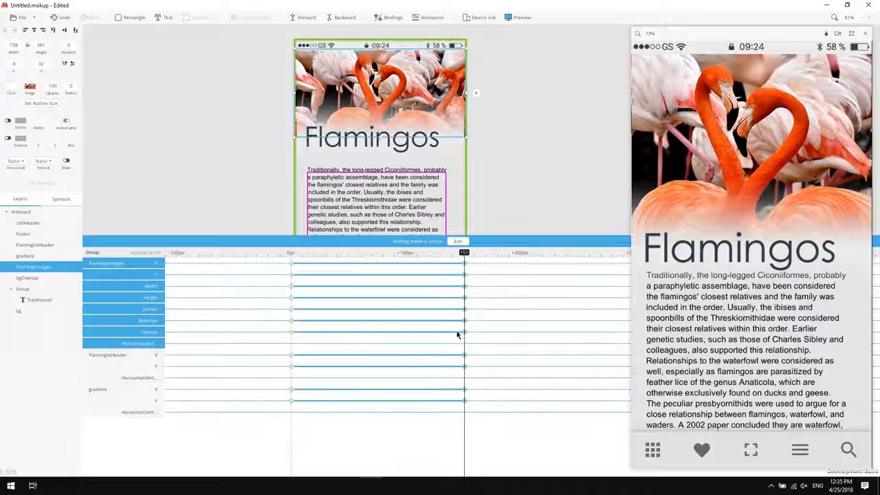
# - Set the flamingo photo's opacity to 0 at the 200 px scroll position
pyautogui.click(467, 255)
pyautogui.moveTo(465, 256); pyautogui.dragTo(523, 259)
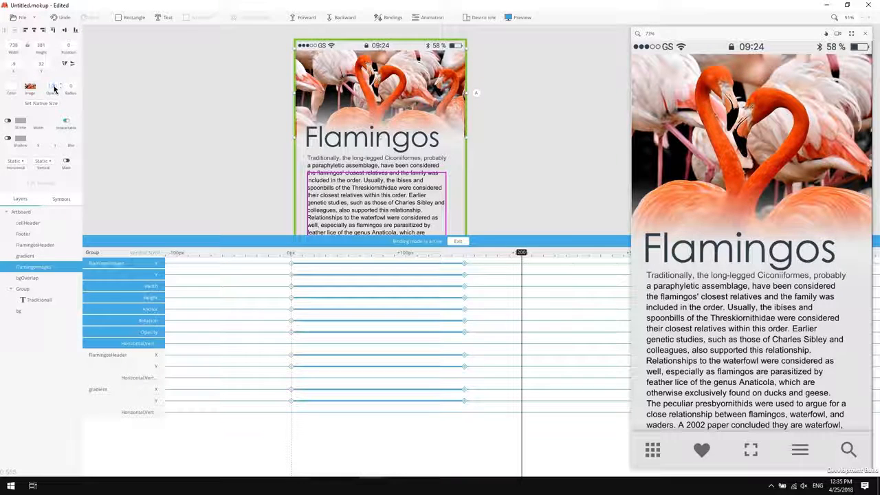
pyautogui.write('0')
pyautogui.press('Return')
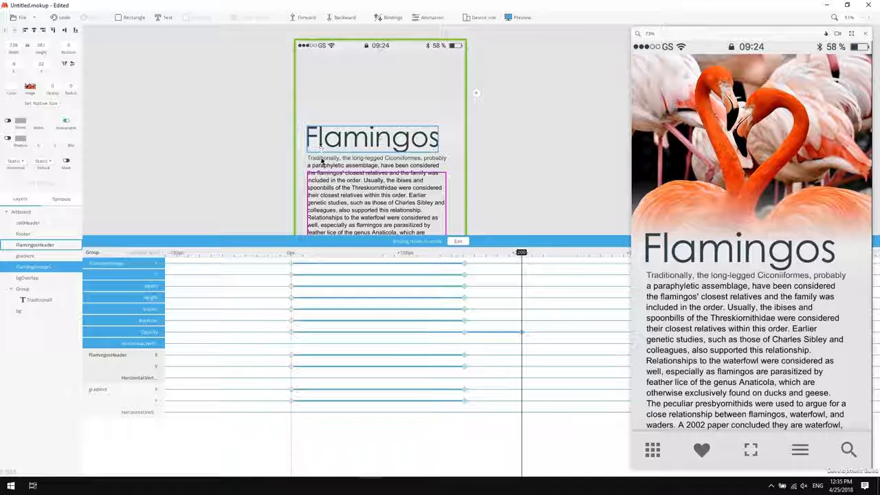
# - Move the Flamingos heading and the gradient farther up at the 400 px scroll position
pyautogui.hscroll(5, 403, 314)
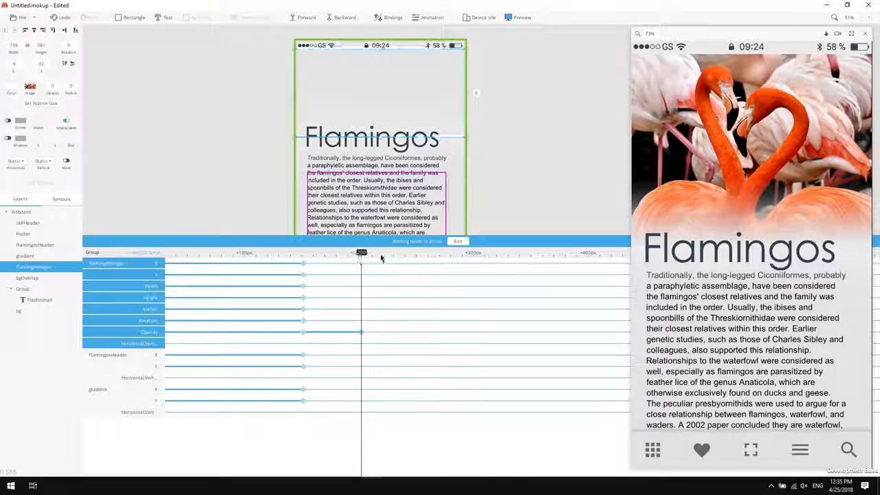
pyautogui.click(588, 253)
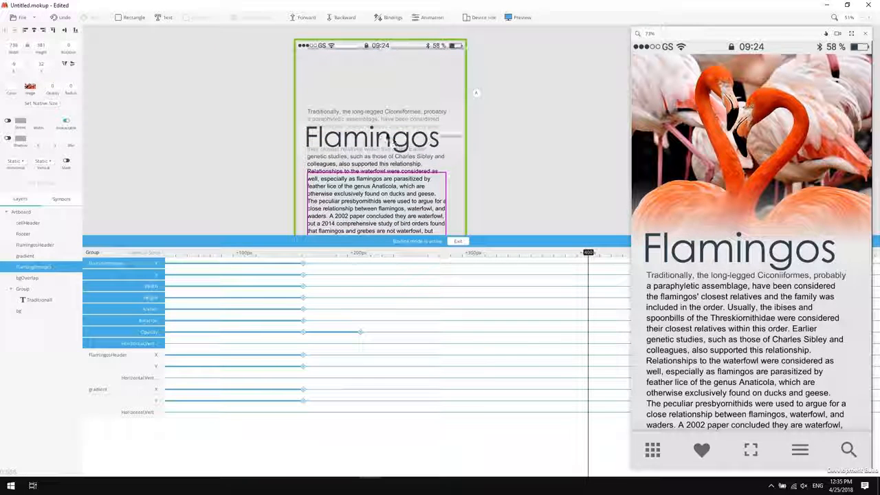
pyautogui.click(387, 139)
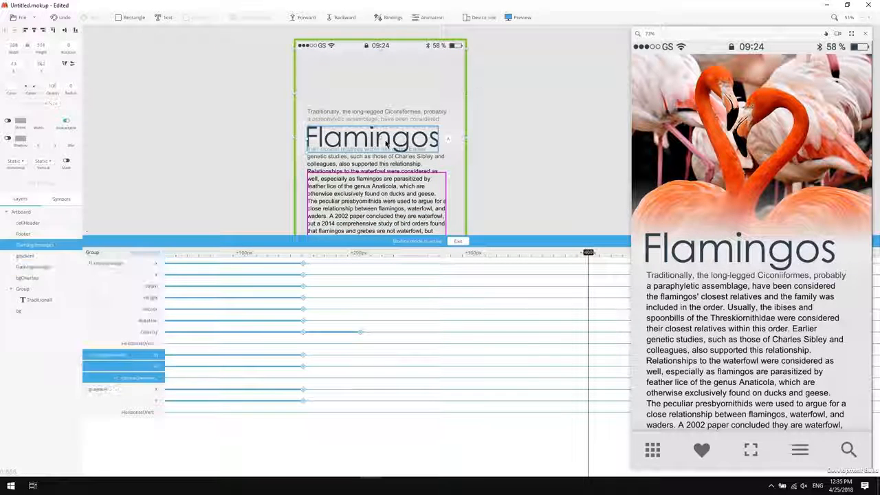
pyautogui.click(393, 135)
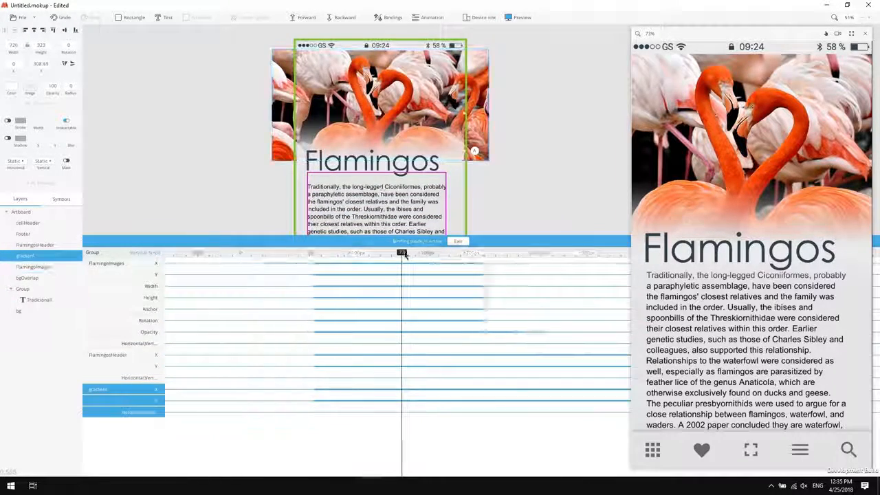
# - Leave binding mode and scroll the preview back and forth to check how the photo, heading and gradient react
pyautogui.press('Escape')
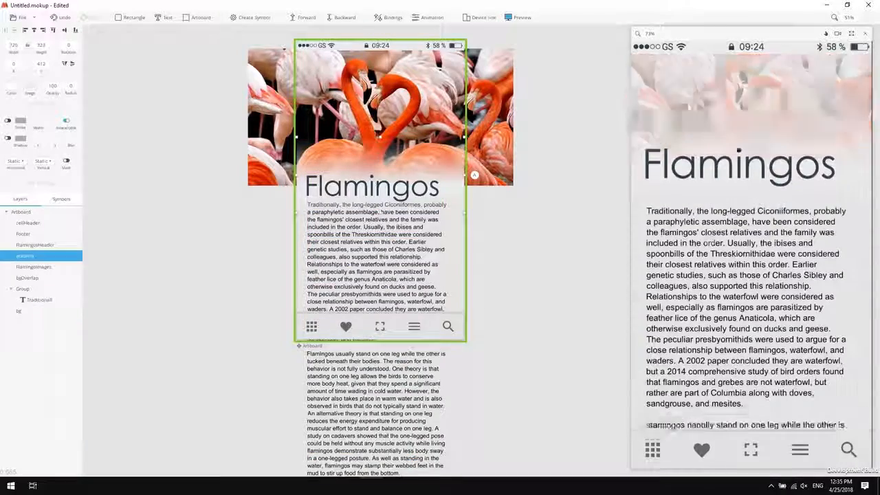
pyautogui.scroll(-2, 841, 435)
pyautogui.scroll(3, 840, 435)
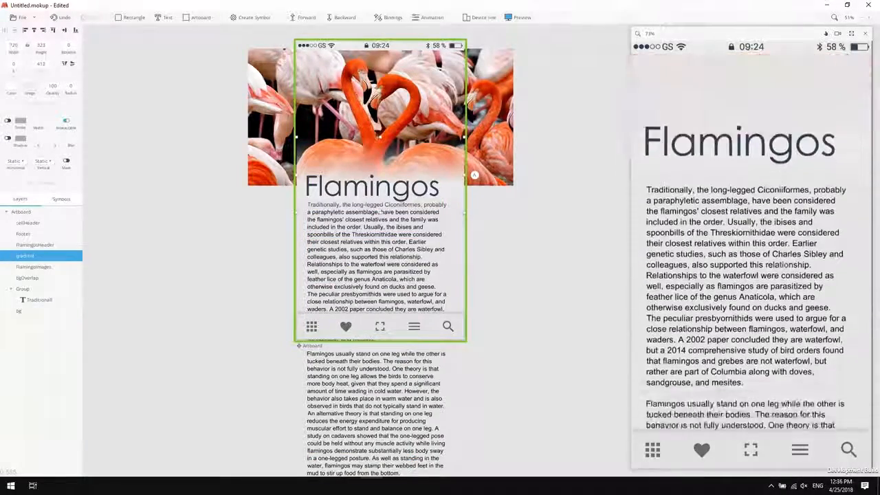
pyautogui.scroll(-2, 839, 436)
pyautogui.scroll(4, 839, 435)
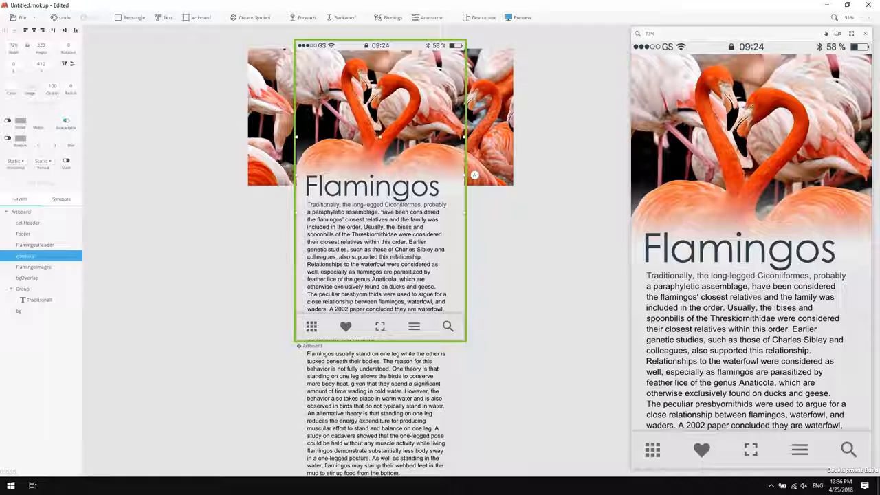
# - In the group's scroll bindings, move the Flamingos heading down at the -100 px scroll position
pyautogui.click(25, 289)
pyautogui.click(41, 183)
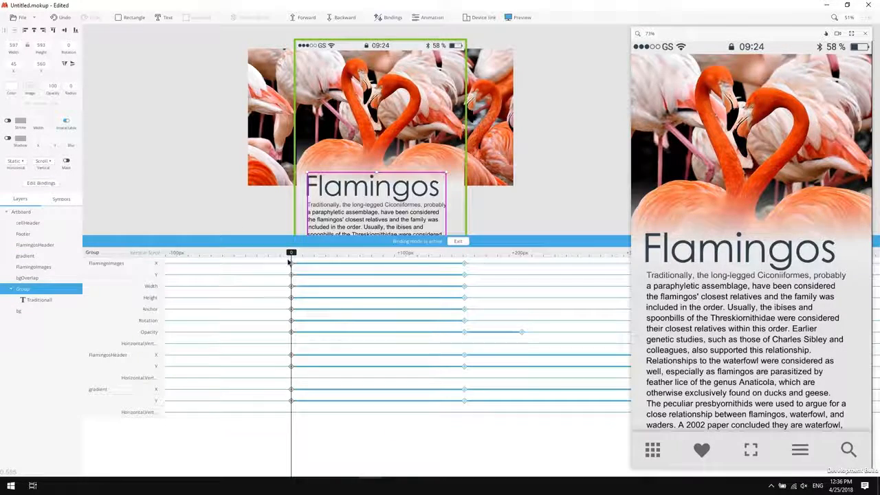
pyautogui.moveTo(268, 257); pyautogui.dragTo(173, 266)
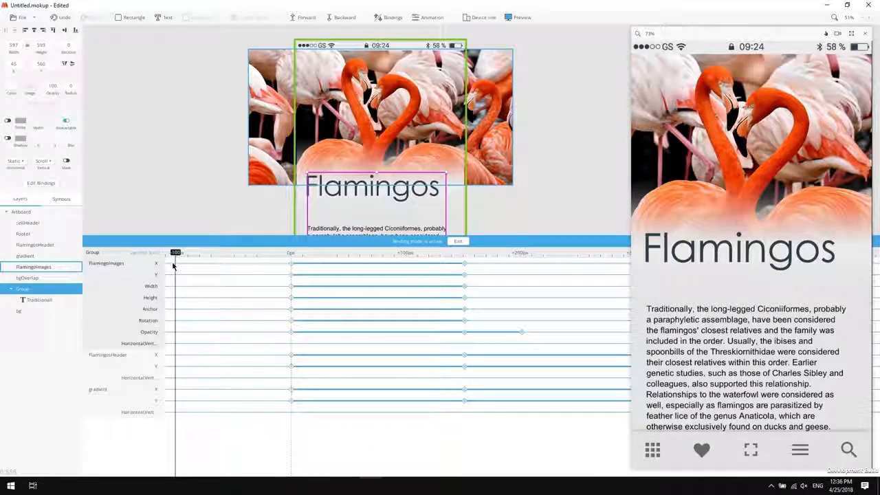
pyautogui.click(385, 191)
pyautogui.press('Down')
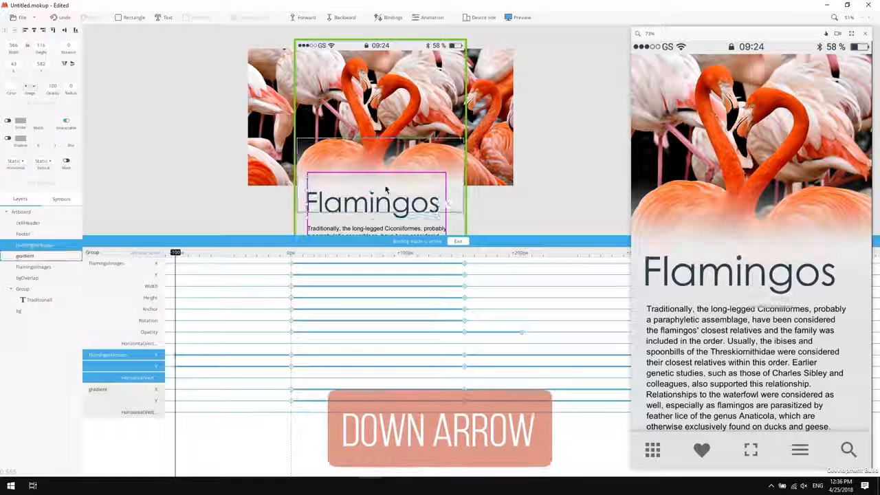
pyautogui.press('Down')
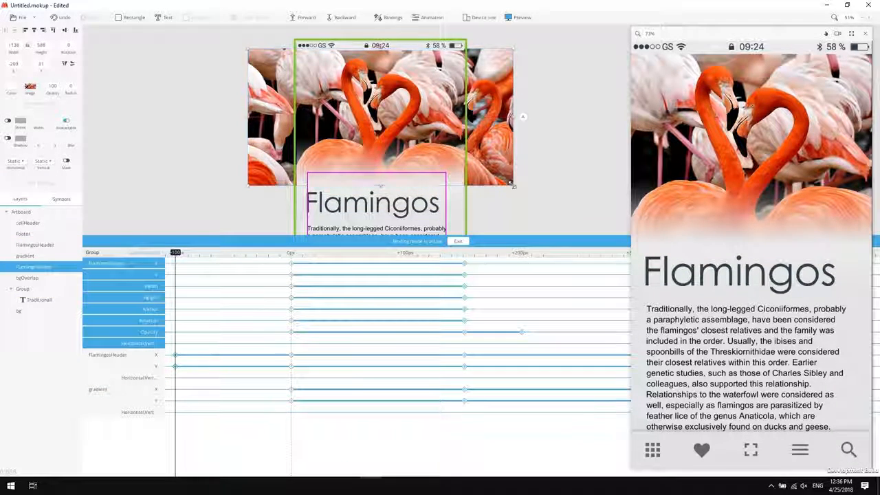
# - At -100 px, enlarge the flamingo photo to about 1299 by 671 and move the gradient down to Y 494
pyautogui.moveTo(514, 185); pyautogui.dragTo(531, 194)
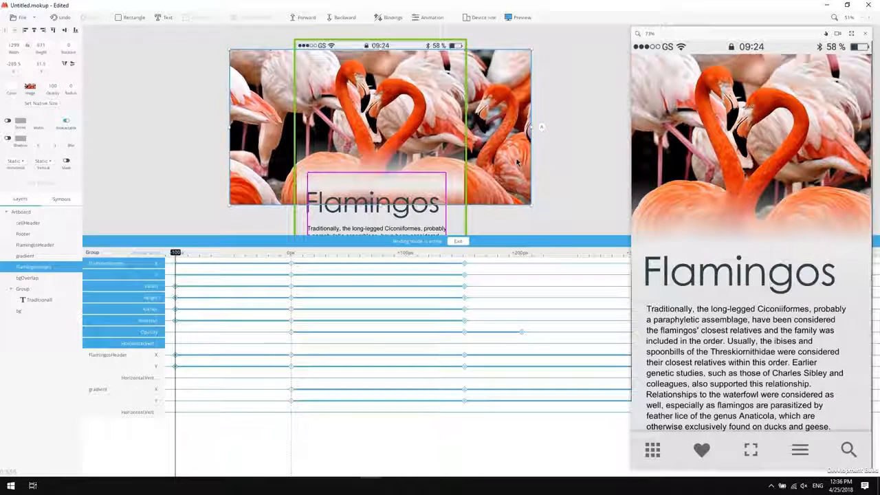
pyautogui.click(458, 185)
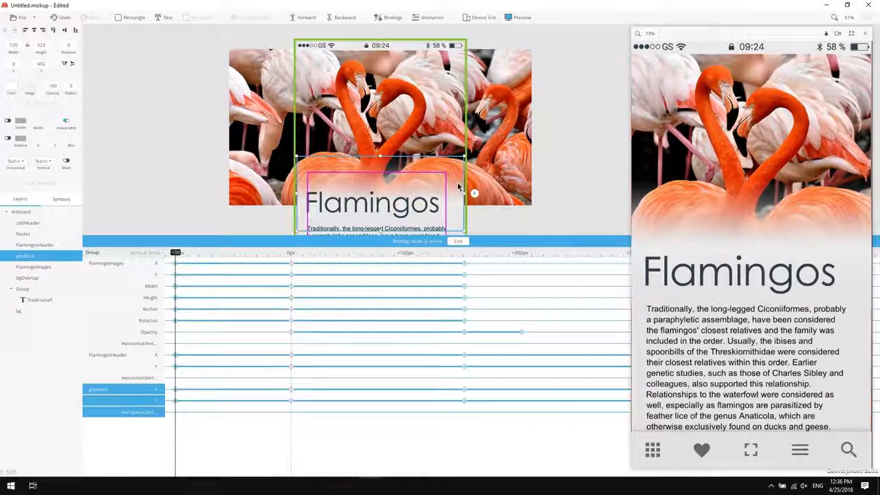
pyautogui.press('Down')
pyautogui.press('Down')
pyautogui.press('Down')
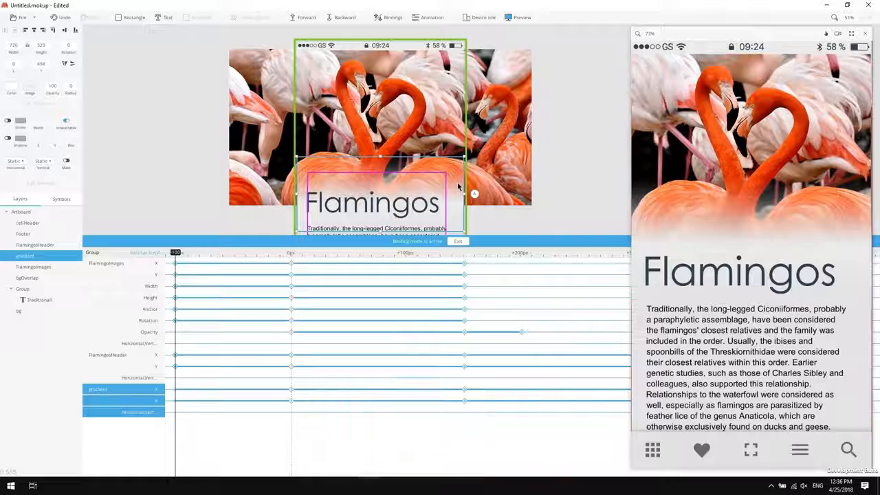
# - Leave binding mode and pull the preview page past its top edge to check the overscroll effect
pyautogui.click(459, 243)
pyautogui.moveTo(753, 308); pyautogui.dragTo(754, 261)
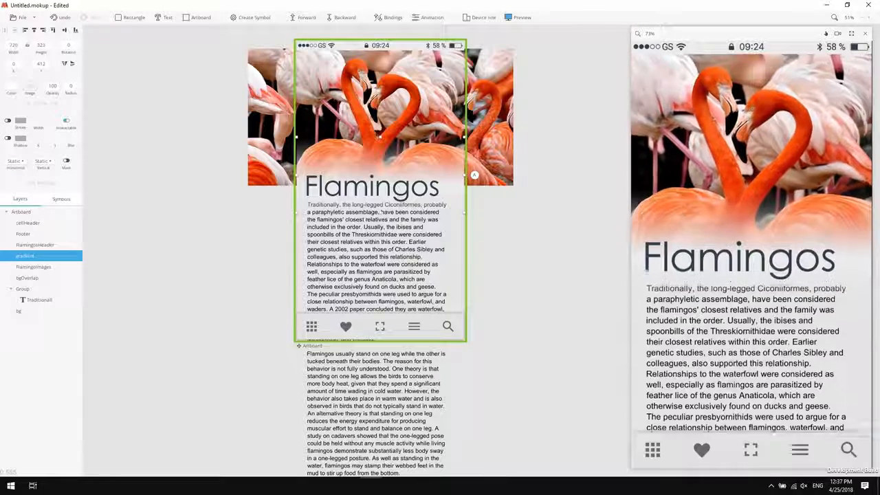
pyautogui.moveTo(754, 275); pyautogui.dragTo(754, 311)
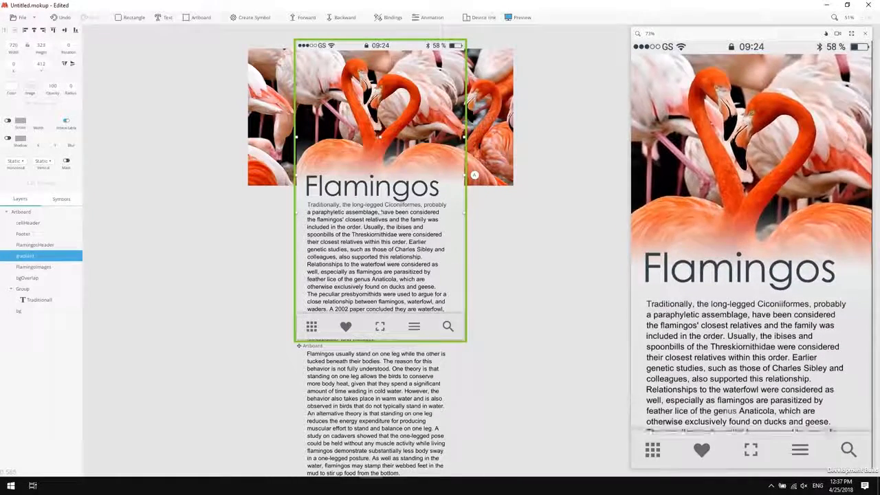
# - Reopen the scroll bindings and move the Flamingos heading farther down at the -150 px scroll position
pyautogui.click(379, 247)
pyautogui.click(41, 183)
pyautogui.moveTo(292, 252); pyautogui.dragTo(174, 264)
pyautogui.moveTo(263, 183); pyautogui.dragTo(402, 137)
pyautogui.moveTo(307, 290); pyautogui.dragTo(396, 288)
pyautogui.moveTo(260, 255); pyautogui.dragTo(209, 261)
pyautogui.click(499, 155)
pyautogui.press('Down')
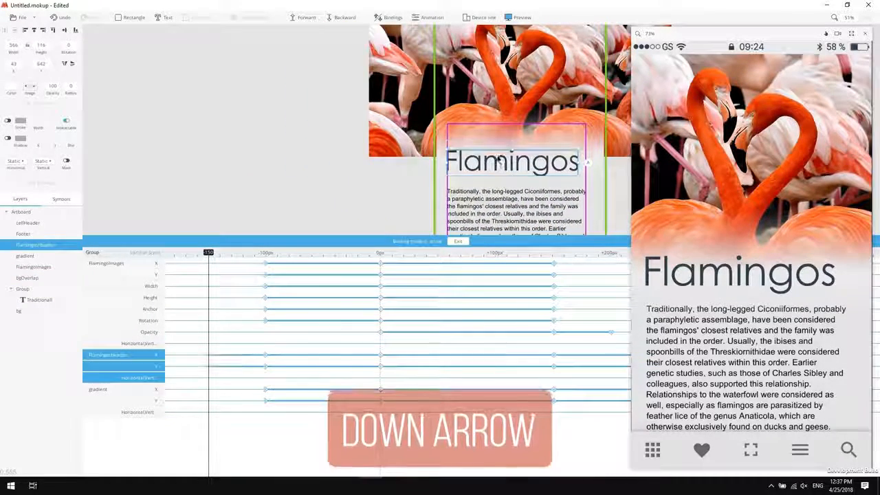
pyautogui.press('Down')
pyautogui.press('Down')
pyautogui.press('Down')
pyautogui.press('Down')
pyautogui.press('Down')
pyautogui.press('Down')
pyautogui.press('Down')
pyautogui.press('Down')
pyautogui.click(458, 241)
# - Draw a rectangle about 393 by 81 in the empty canvas area beside the page artboard
pyautogui.moveTo(375, 301); pyautogui.dragTo(250, 342)
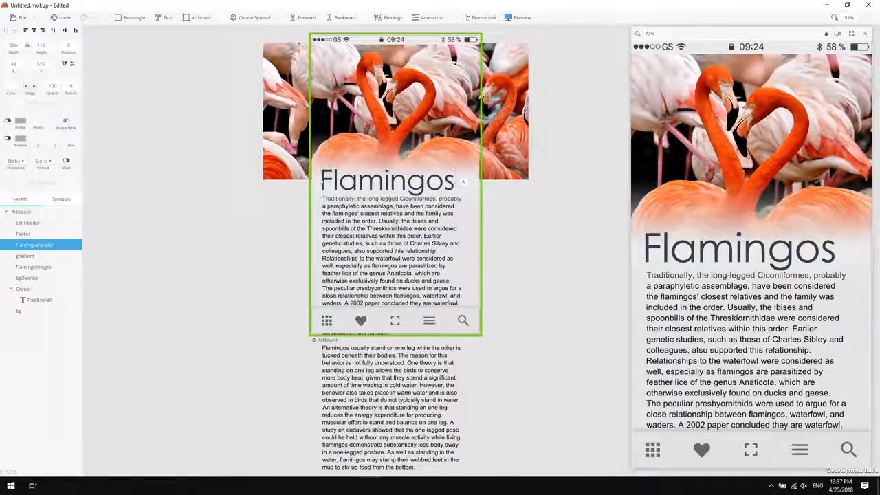
pyautogui.scroll(5, 750, 241)
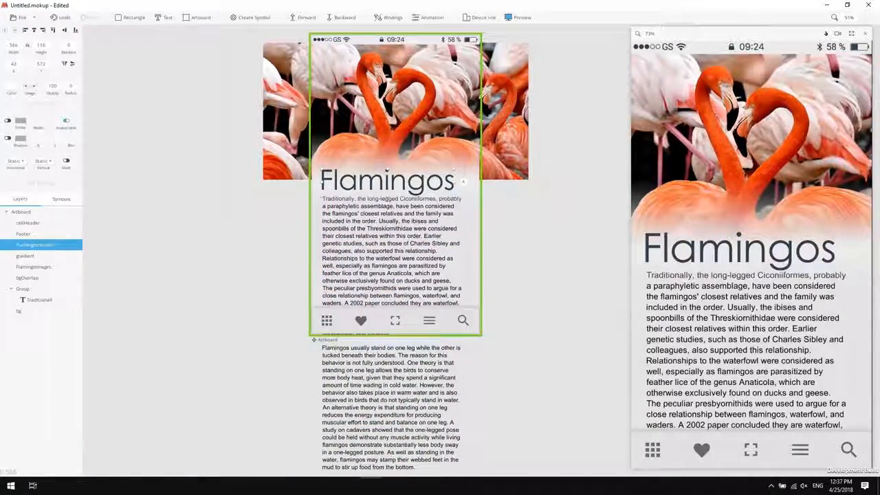
pyautogui.moveTo(541, 311); pyautogui.dragTo(489, 310)
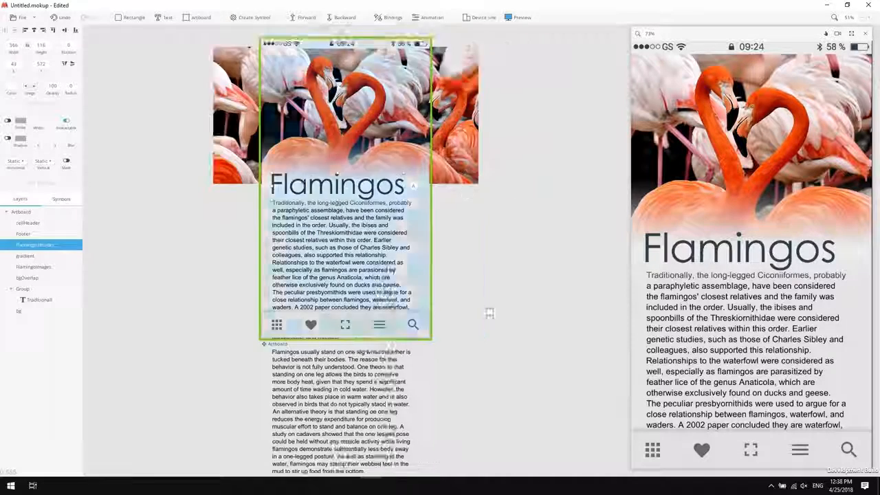
pyautogui.scroll(5, 489, 310)
pyautogui.press('r')
pyautogui.moveTo(477, 277); pyautogui.dragTo(622, 307)
pyautogui.moveTo(622, 307); pyautogui.dragTo(548, 307)
# - Fill the rectangle with the dark grey sampled from the footer's heart icon and round its corners with radius 27
pyautogui.click(11, 86)
pyautogui.click(7, 177)
pyautogui.click(137, 320)
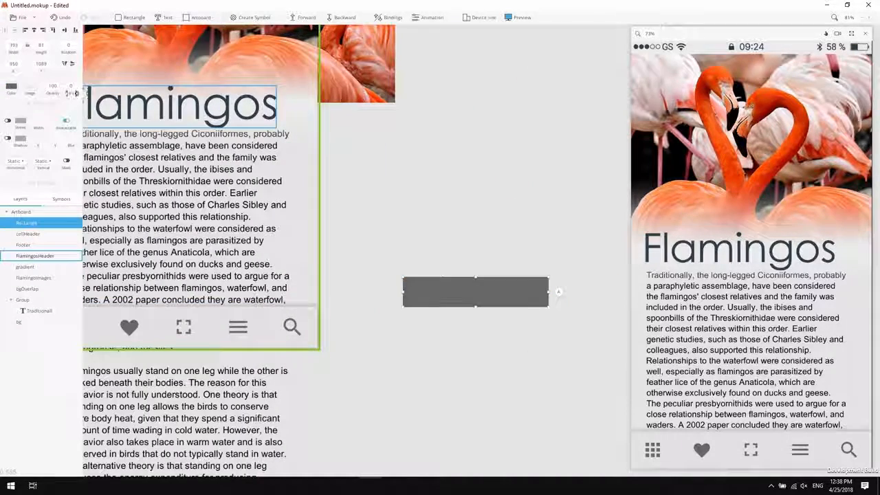
# - Add a BACK TO TOP text, fit its box to the text size and centre it on the grey rectangle
pyautogui.press('t')
pyautogui.click(472, 245)
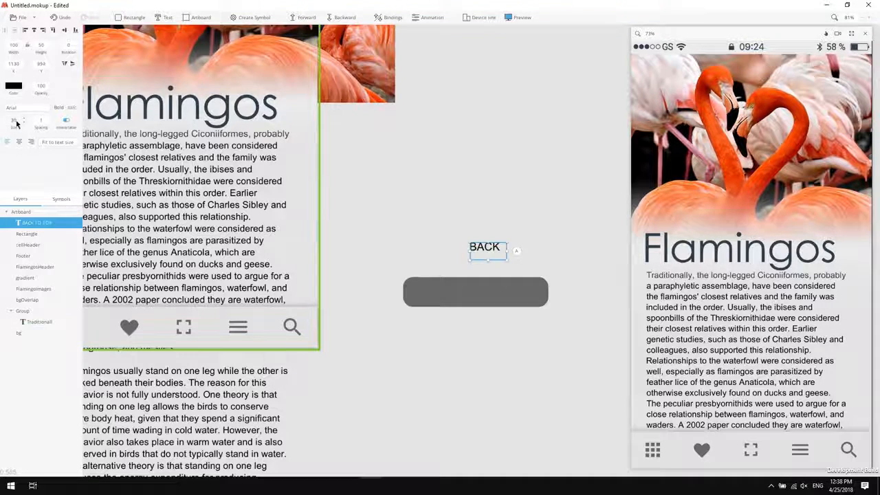
pyautogui.click(57, 143)
pyautogui.moveTo(506, 248); pyautogui.dragTo(475, 291)
# - Turn the text and rectangle into a symbol named backBtn and duplicate the symbol's artboard
pyautogui.keyDown('shift'); pyautogui.click(27, 233); pyautogui.keyUp('shift')
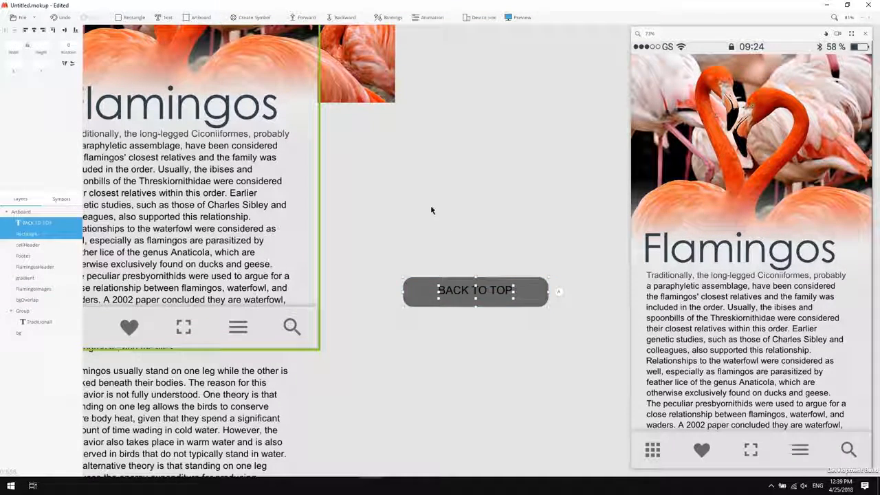
pyautogui.press('s')
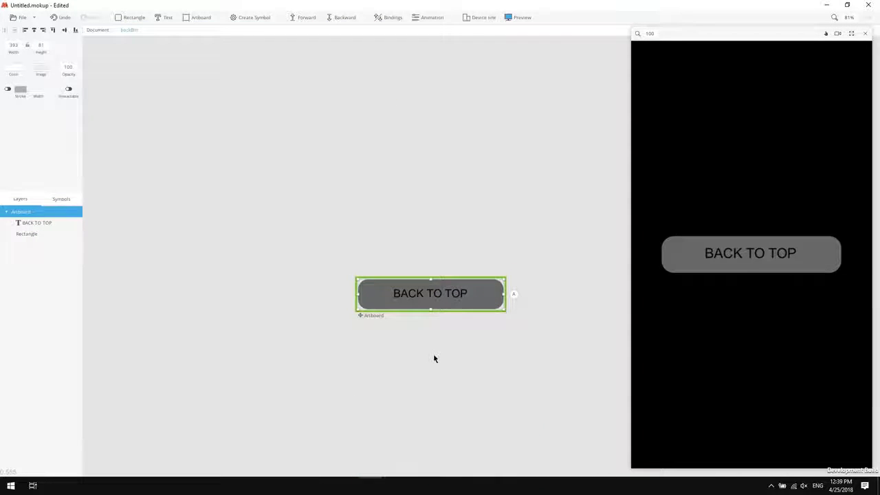
pyautogui.hotkey('ctrl', 'd')
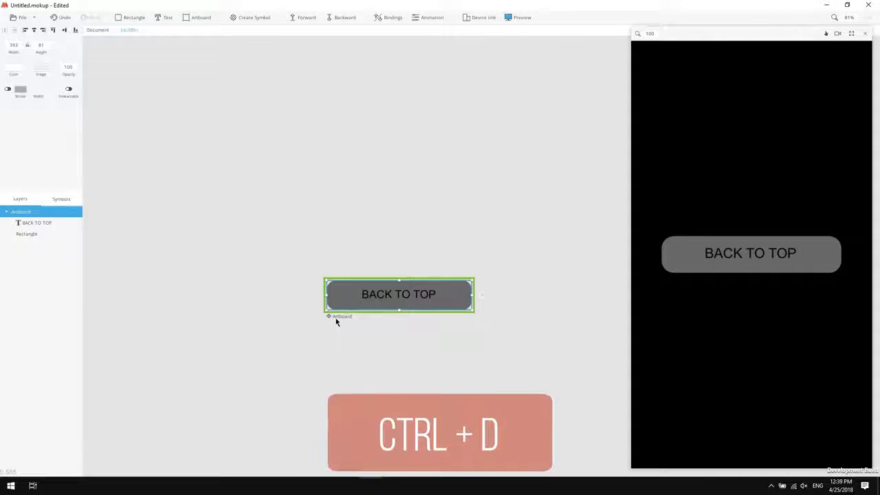
# - Change the duplicated artboard's rectangle to a lighter grey
pyautogui.click(444, 316)
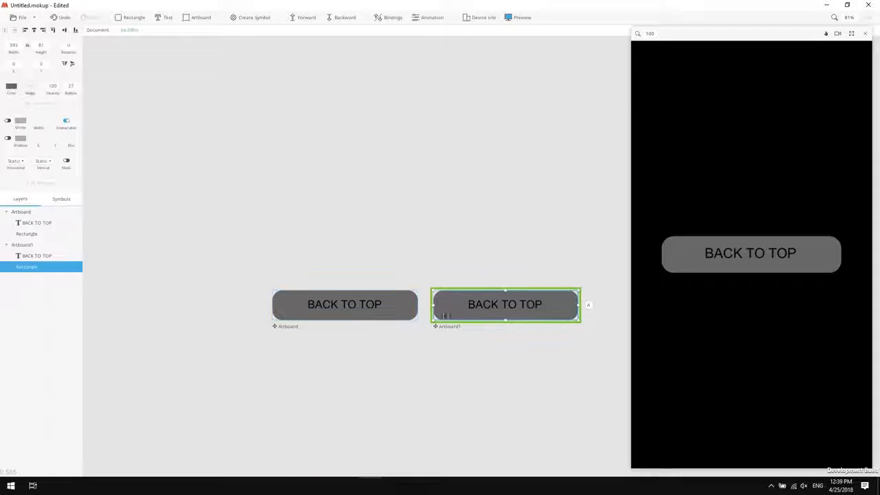
pyautogui.click(11, 86)
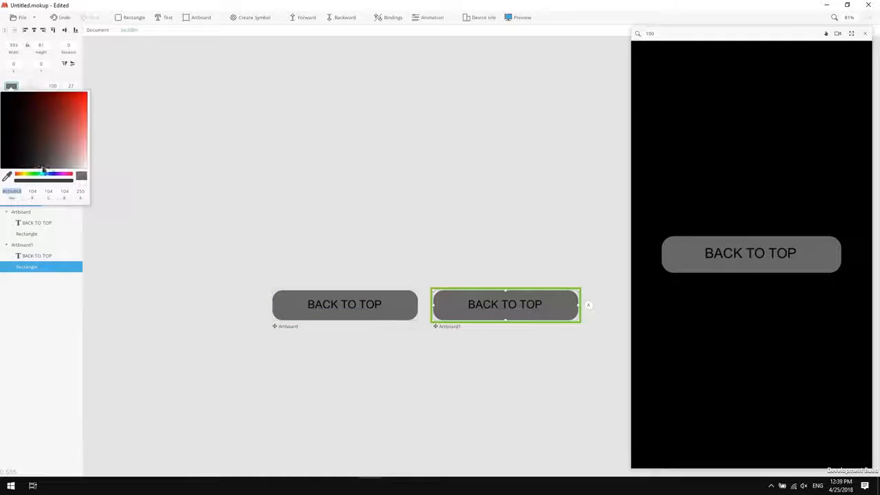
pyautogui.moveTo(52, 155); pyautogui.dragTo(49, 137)
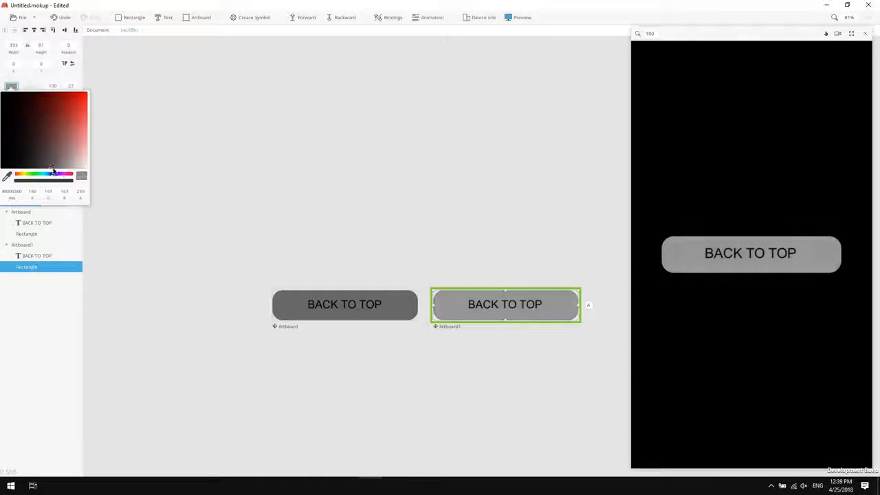
pyautogui.moveTo(50, 137); pyautogui.dragTo(48, 124)
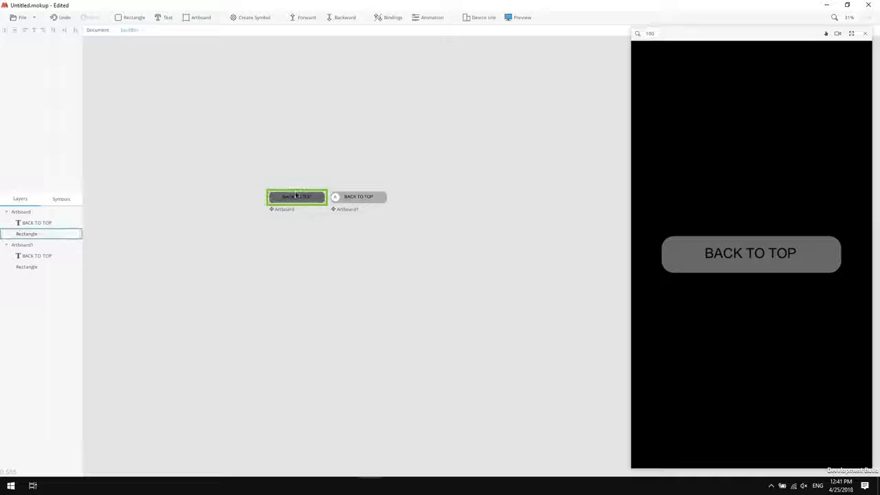
# - Add a hover interaction linking the dark backBtn artboard to the lighter one, and return to the page document
pyautogui.click(273, 211)
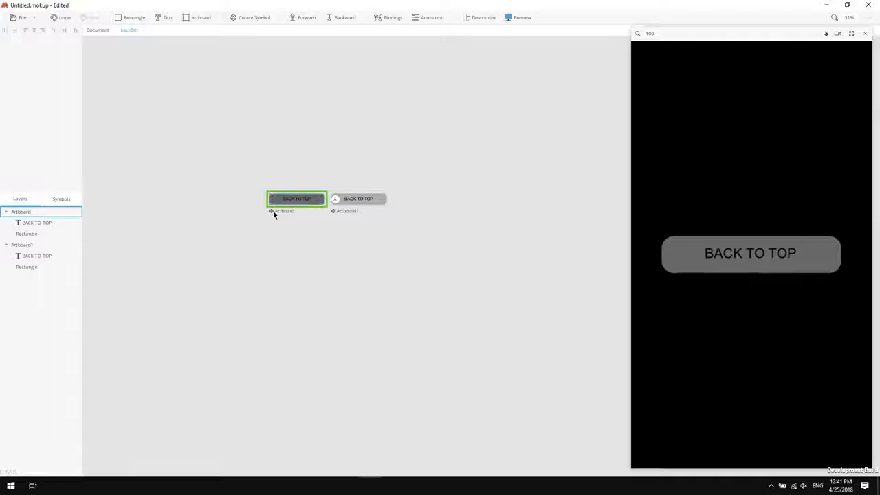
pyautogui.click(336, 199)
pyautogui.click(312, 200)
pyautogui.click(335, 199)
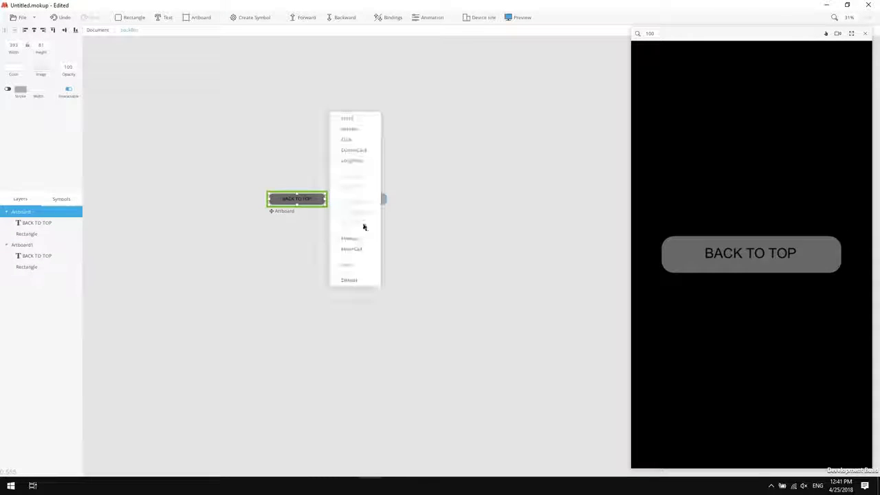
pyautogui.click(353, 238)
pyautogui.click(368, 201)
pyautogui.click(384, 204)
pyautogui.rightClick(396, 204)
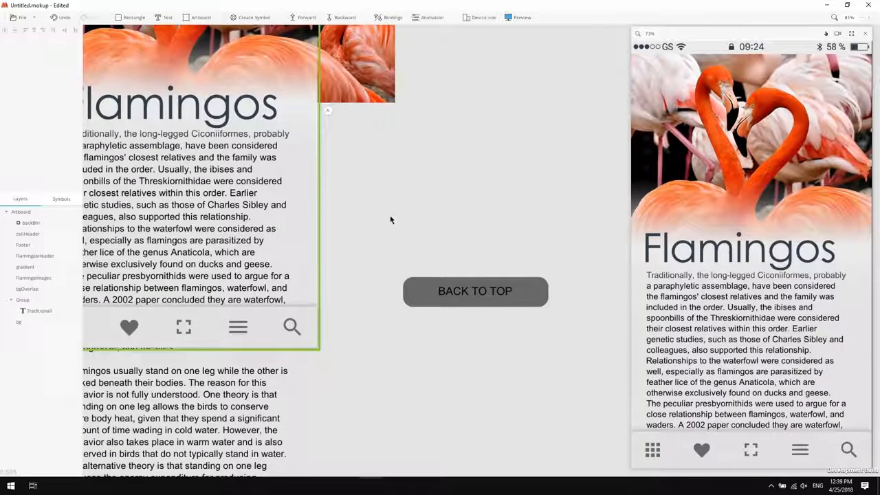
# - Place the backBtn instance at about 287 by 59 in the middle of the page's footer bar
pyautogui.moveTo(486, 308); pyautogui.dragTo(303, 294)
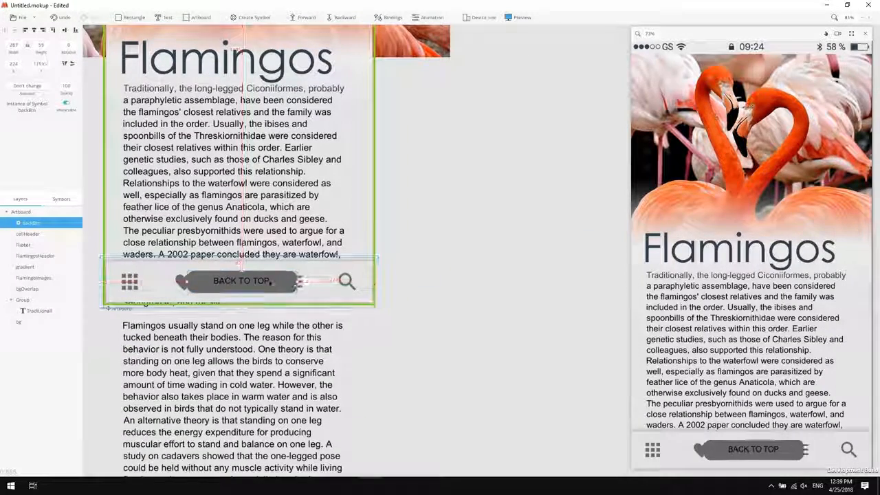
# - Move the backBtn layer beneath bgOverlap in the layer order and open the scroll bindings of the text group
pyautogui.moveTo(39, 275); pyautogui.dragTo(39, 285)
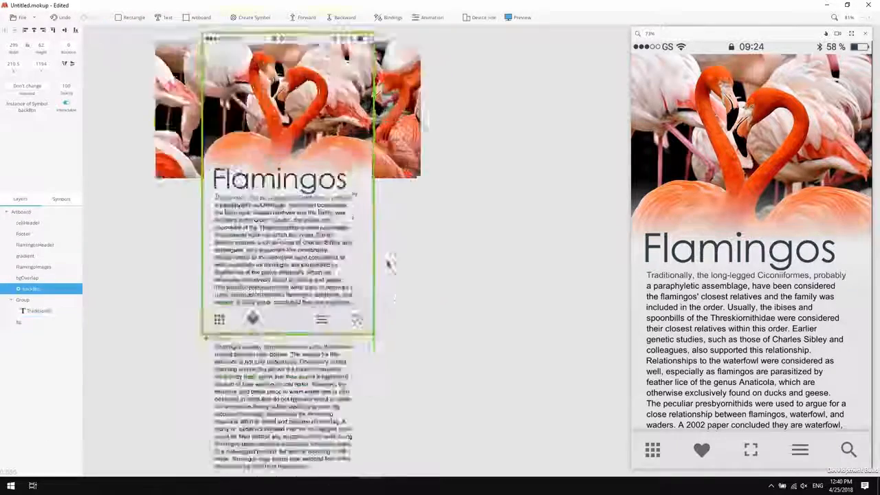
pyautogui.scroll(-2, 387, 259)
pyautogui.click(283, 279)
pyautogui.click(41, 184)
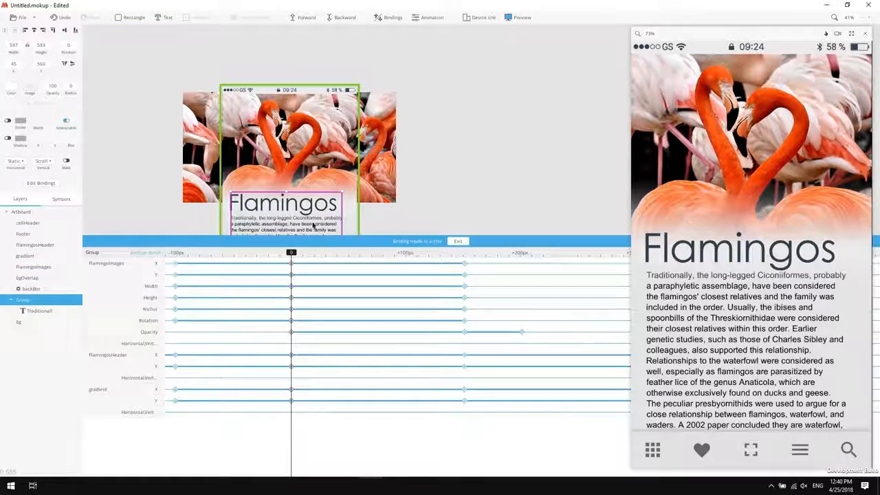
# - Scrub the text group's scroll binding timeline to the end of the article and set the playhead at about 745 px
pyautogui.moveTo(268, 199); pyautogui.dragTo(276, 75)
pyautogui.moveTo(294, 254); pyautogui.dragTo(478, 261)
pyautogui.moveTo(536, 298); pyautogui.dragTo(276, 281)
pyautogui.moveTo(218, 252); pyautogui.dragTo(502, 280)
pyautogui.moveTo(622, 302); pyautogui.dragTo(89, 340)
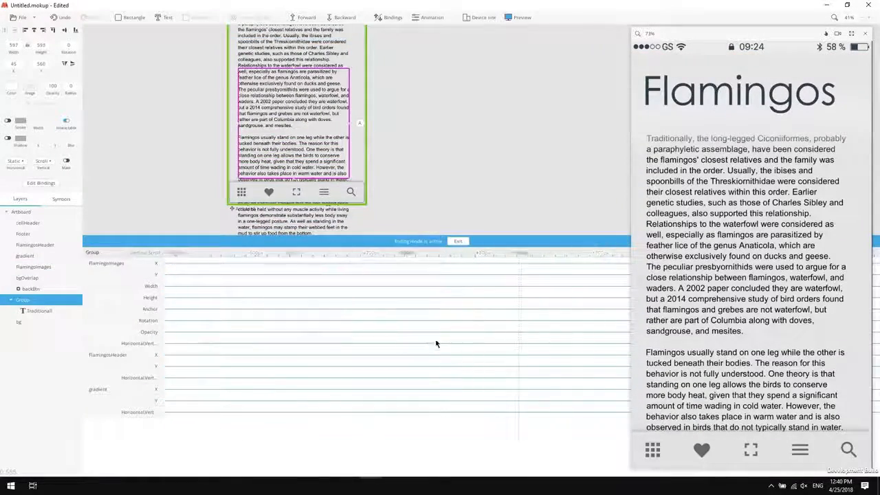
pyautogui.click(449, 285)
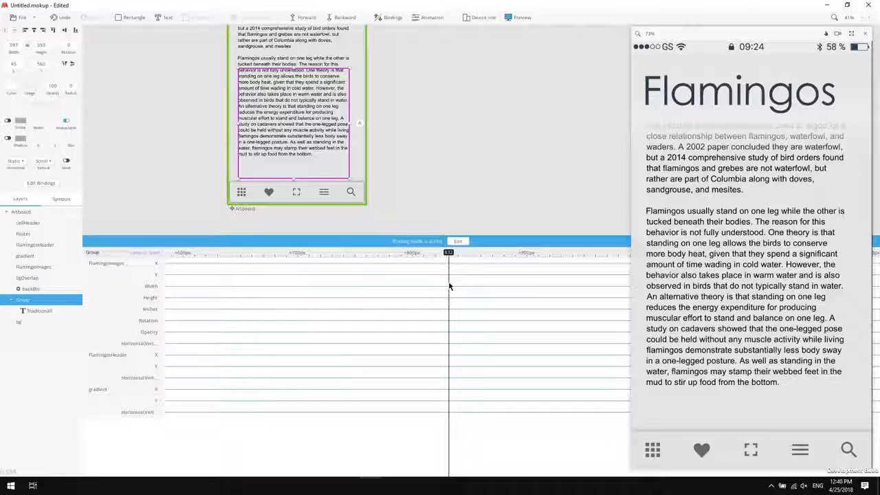
pyautogui.moveTo(449, 286); pyautogui.dragTo(350, 285)
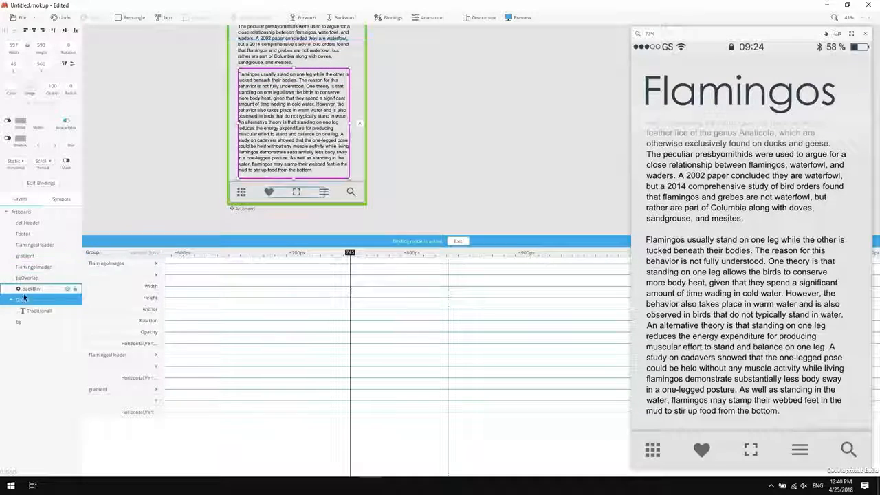
# - Bind backBtn's Y position to the vertical scroll from about 745 px to 832 px, raising the button above the footer, and leave binding mode
pyautogui.click(351, 423)
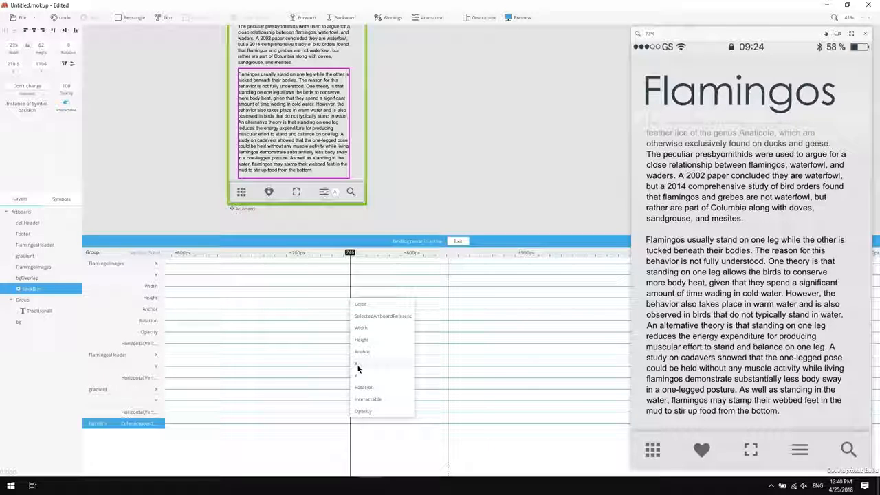
pyautogui.click(358, 369)
pyautogui.moveTo(349, 254); pyautogui.dragTo(449, 255)
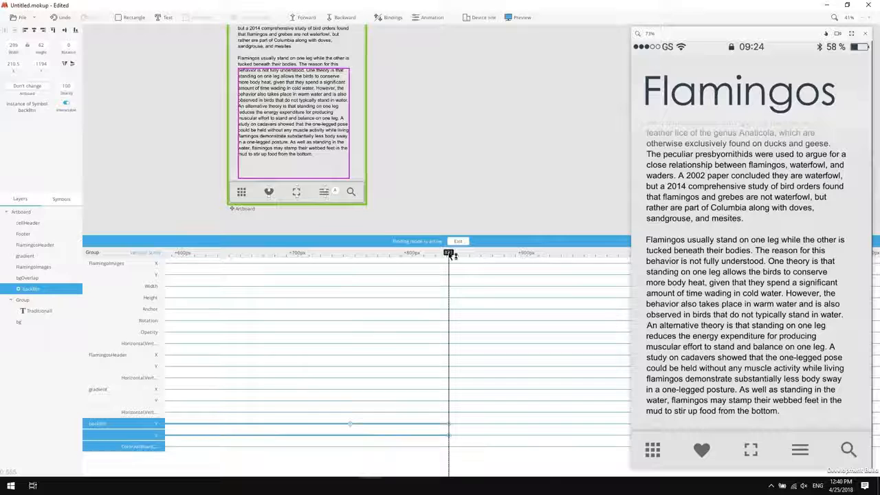
pyautogui.press('Up')
pyautogui.press('Up')
pyautogui.press('Up')
pyautogui.press('Up')
pyautogui.press('Up')
pyautogui.press('Up')
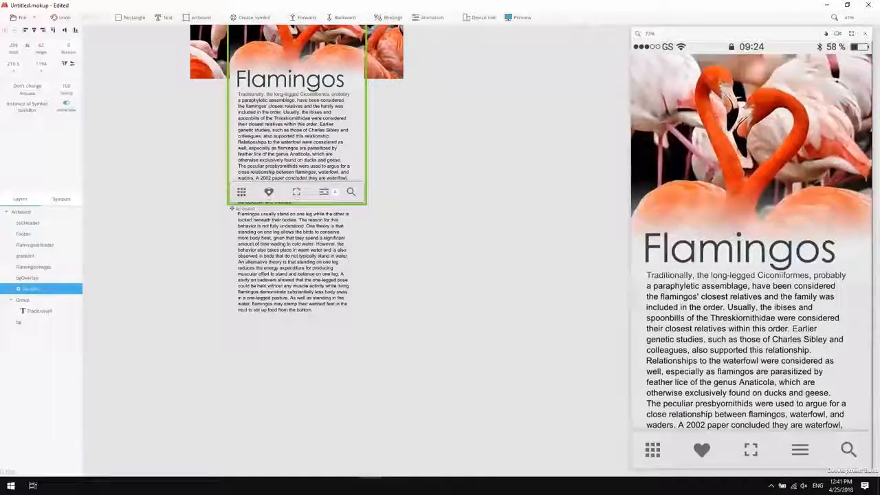
pyautogui.press('Escape')
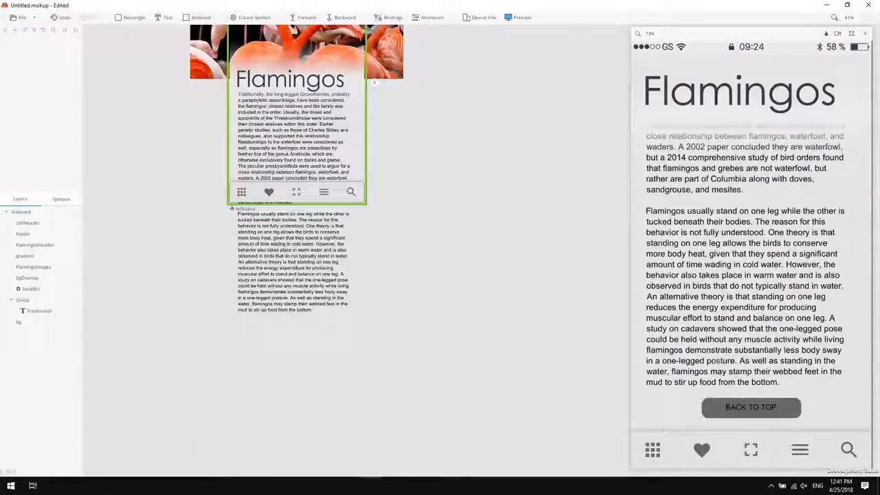
# - Duplicate the Flamingos page artboard and open the vertical scroll options of the copy's text group
pyautogui.scroll(3, 323, 297)
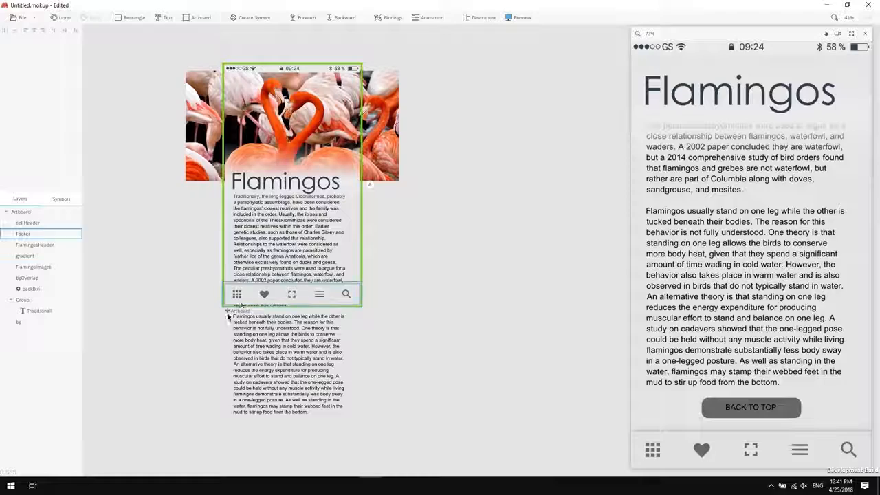
pyautogui.hotkey('ctrl', 'd')
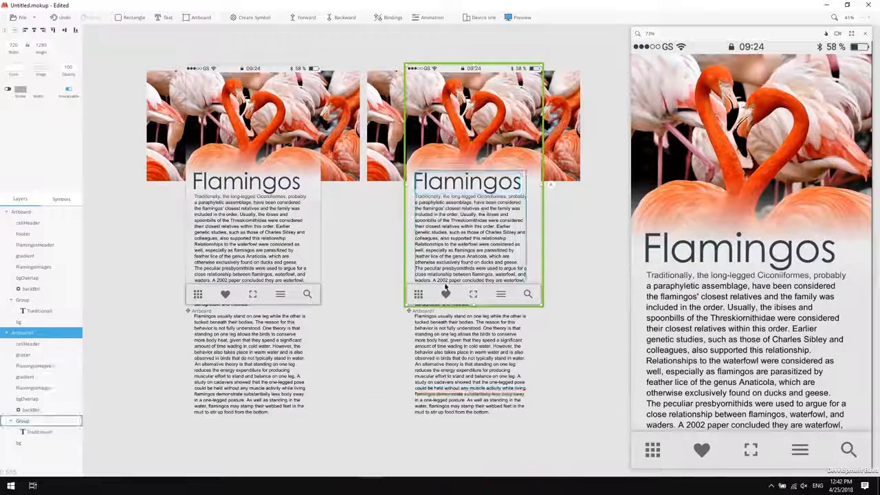
pyautogui.click(445, 288)
pyautogui.click(43, 161)
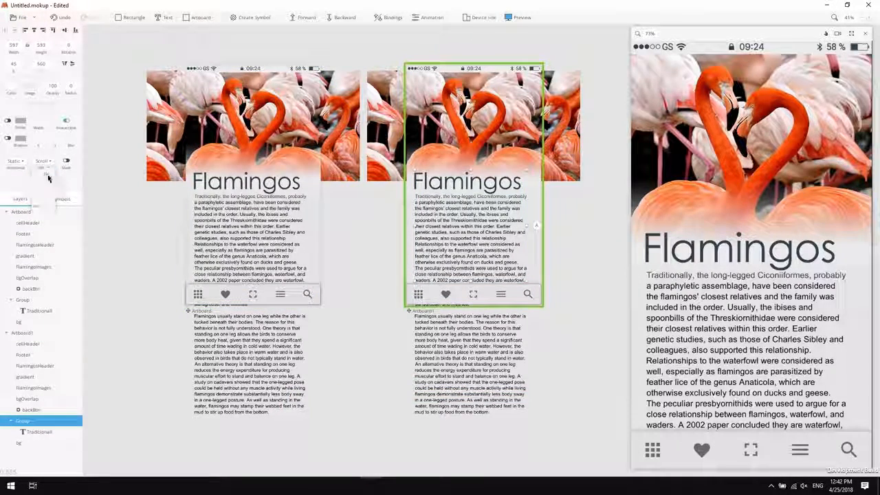
# - Add a Click interaction from the first artboard's backBtn to the duplicated artboard, hiding the Footer while linking and showing it again
pyautogui.click(29, 289)
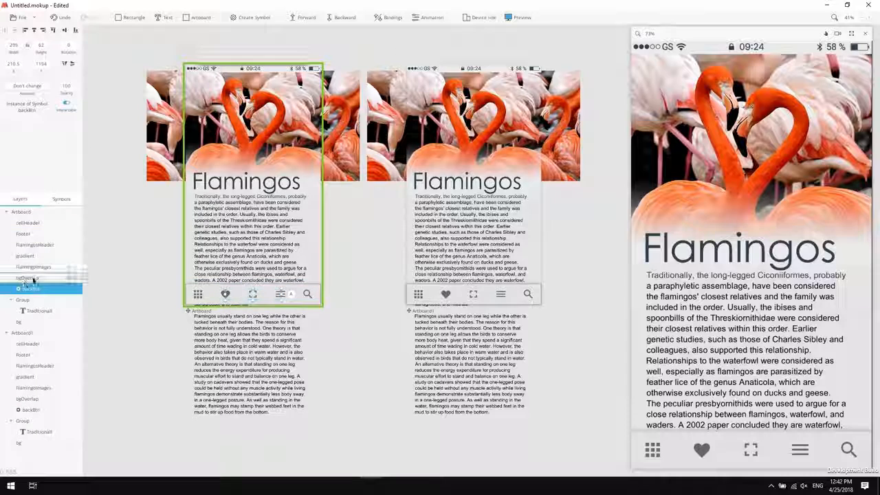
pyautogui.click(68, 234)
pyautogui.click(291, 296)
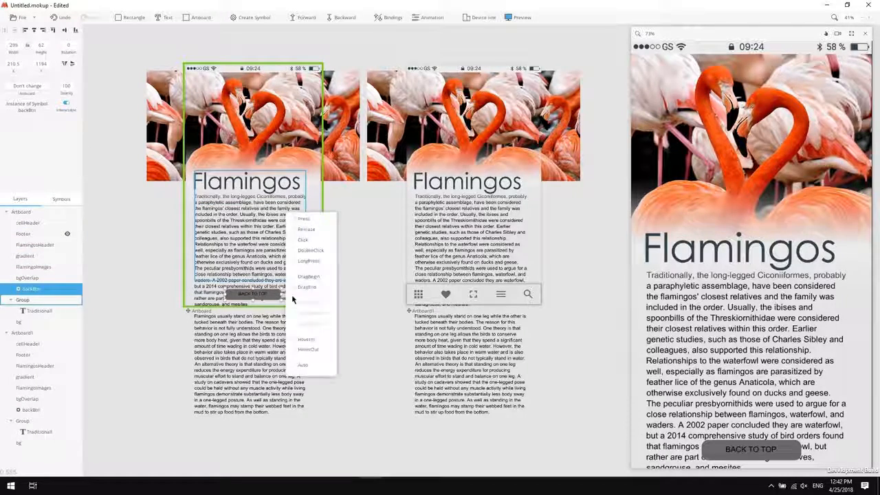
pyautogui.click(303, 240)
pyautogui.click(533, 220)
pyautogui.click(67, 233)
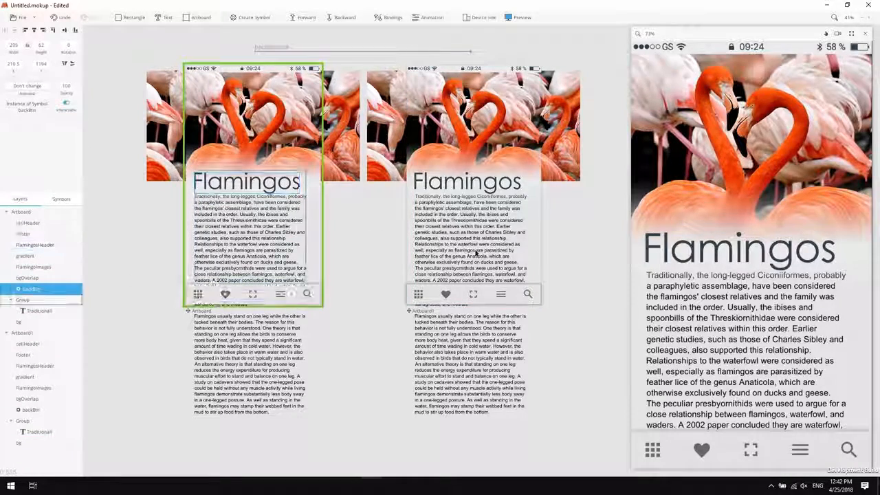
# - Add an Auto interaction from the duplicated artboard's bg back to the original artboard
pyautogui.click(498, 244)
pyautogui.click(522, 235)
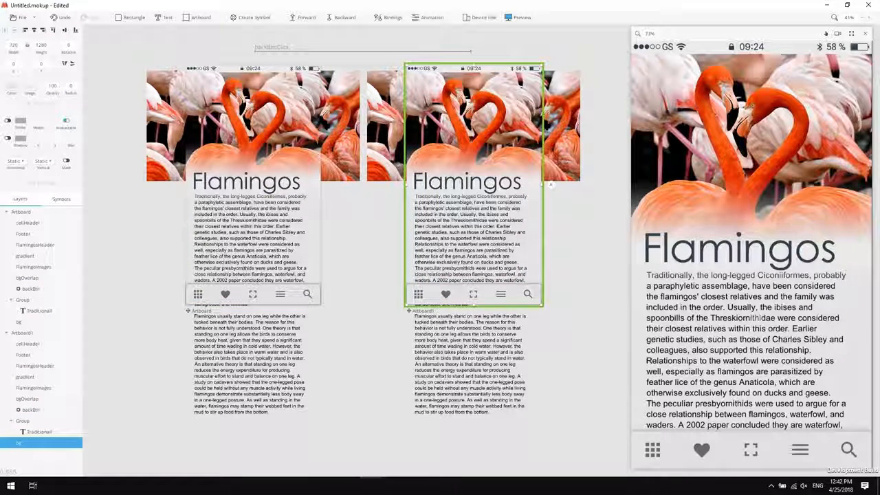
pyautogui.click(551, 185)
pyautogui.click(569, 256)
pyautogui.click(289, 116)
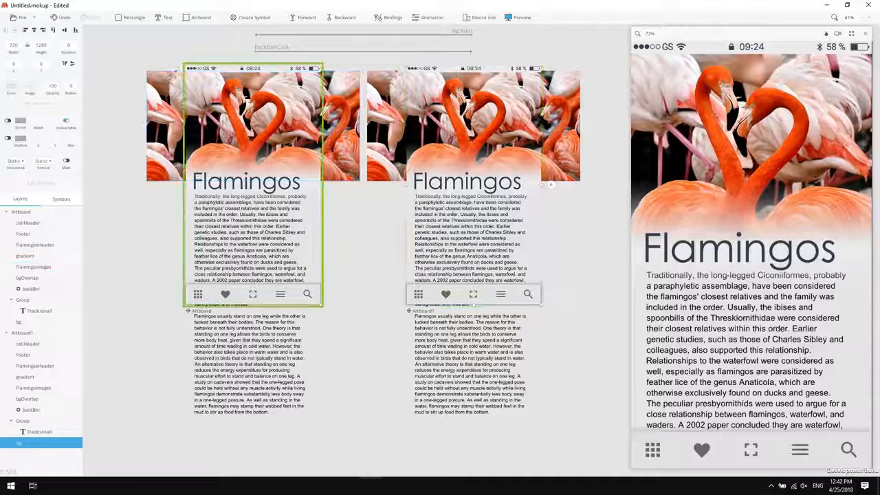